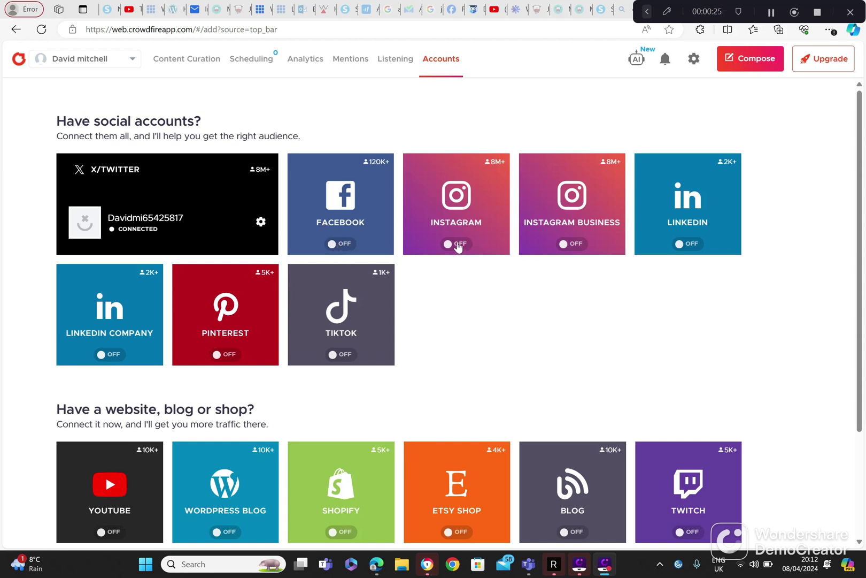
# Step: Open the Instagram connection page to examine how an account is linked, and return to the accounts overview
pyautogui.click(456, 245)
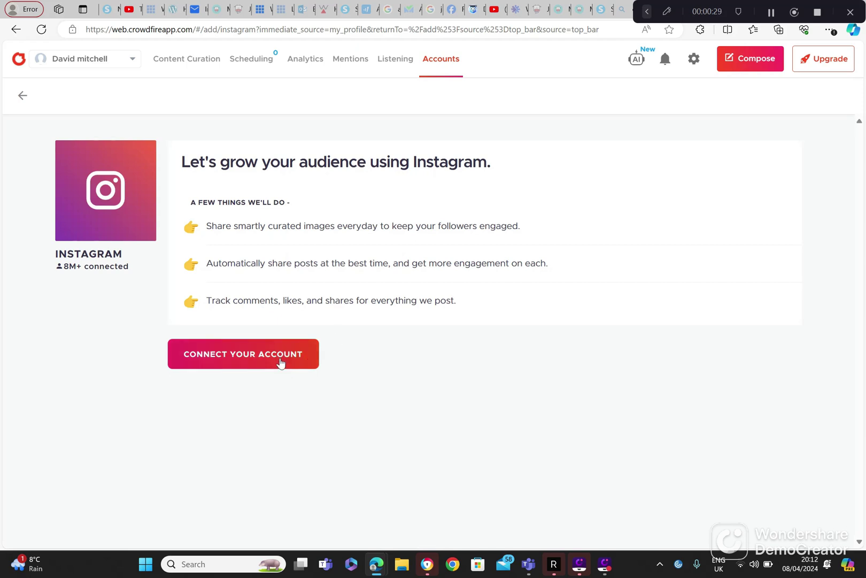
pyautogui.click(280, 363)
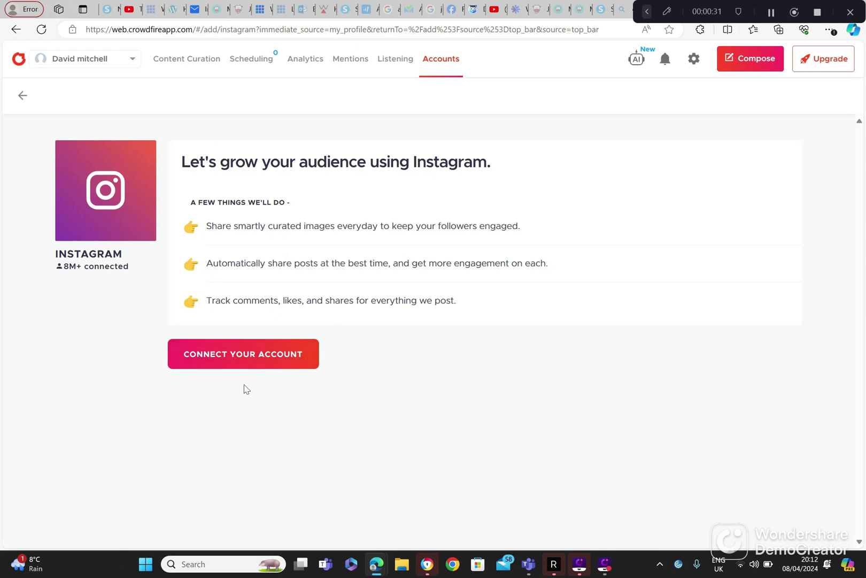
pyautogui.click(17, 29)
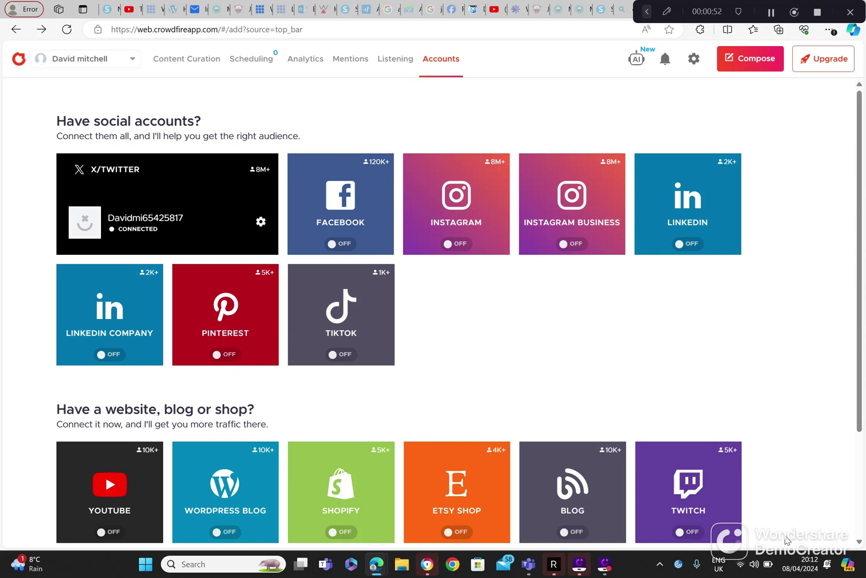
# Step: Review the social networks and the website, blog and shop services that can be connected on the accounts page
pyautogui.scroll(-3, 860, 548)
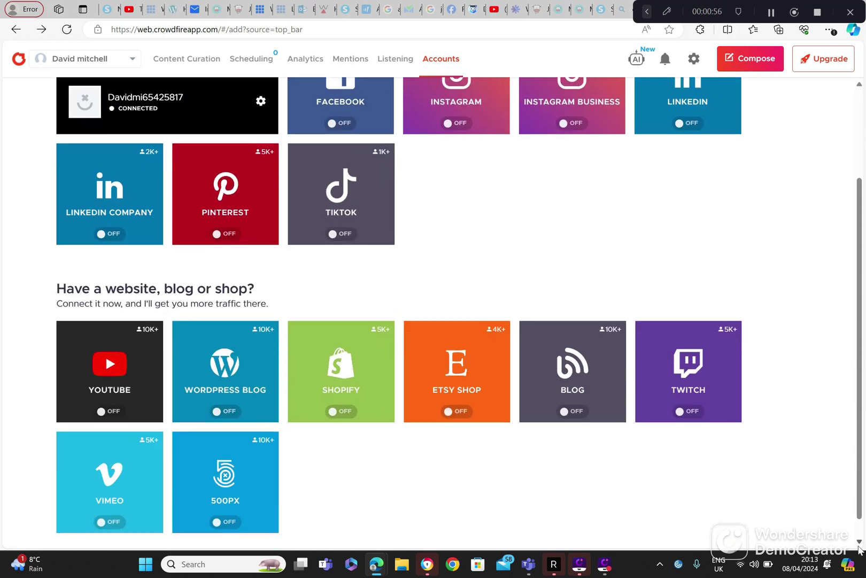
pyautogui.scroll(-1, 859, 548)
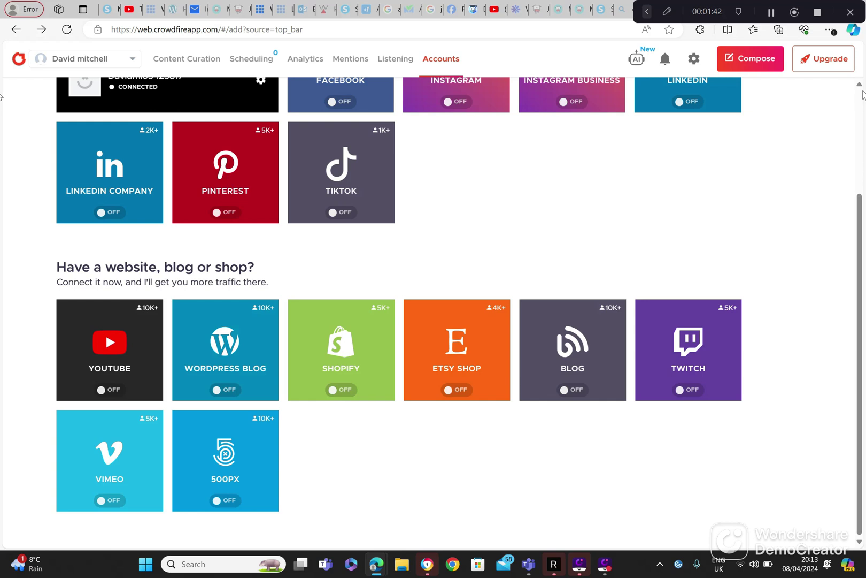
pyautogui.scroll(2, 2, 97)
pyautogui.scroll(1, 2, 94)
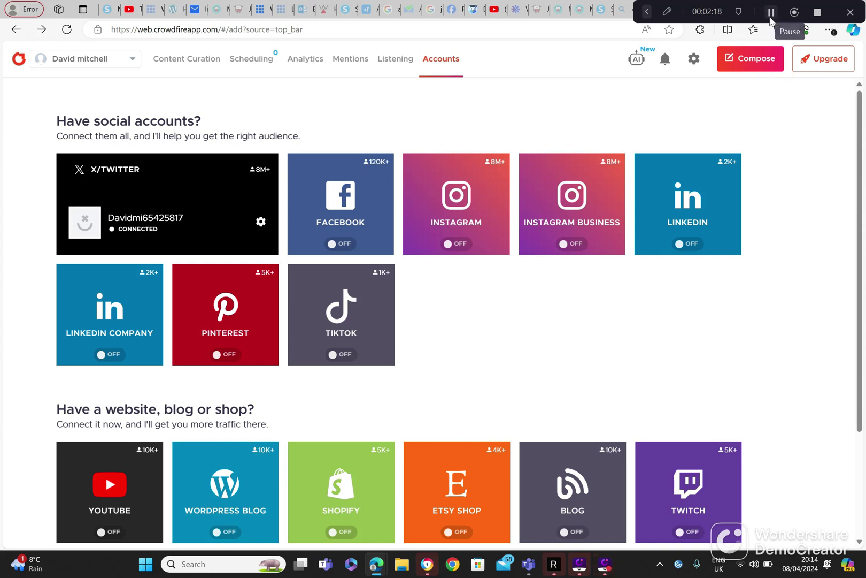
pyautogui.click(771, 13)
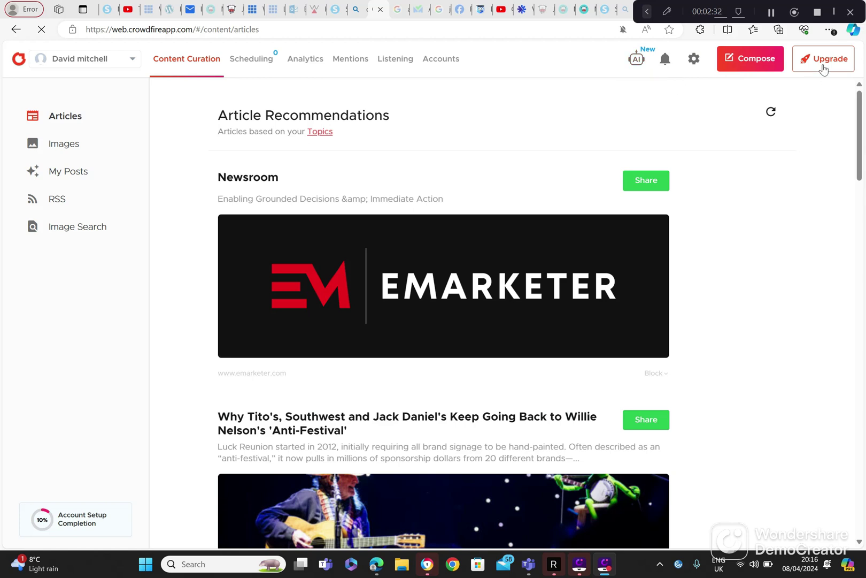
# Step: Open the upgrade pricing page and compare the plans' monthly and yearly prices
pyautogui.click(827, 61)
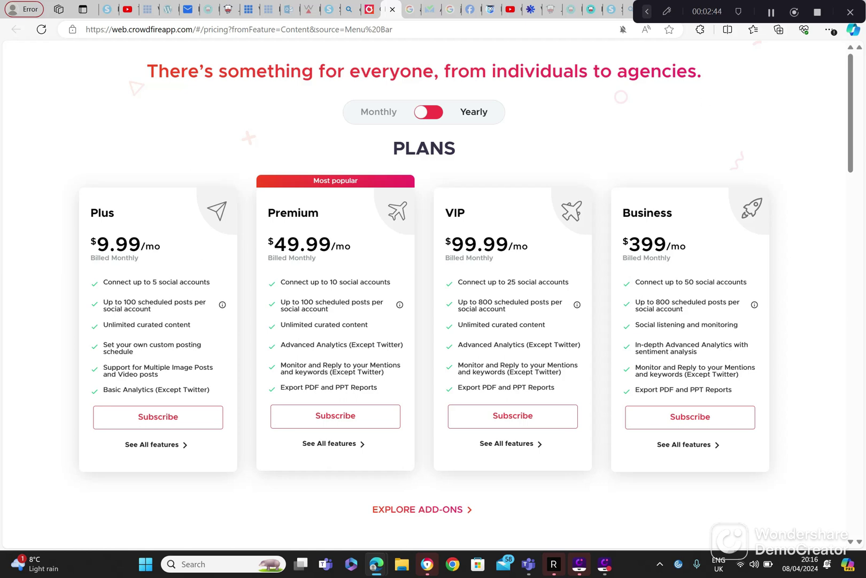
pyautogui.click(435, 117)
pyautogui.click(436, 116)
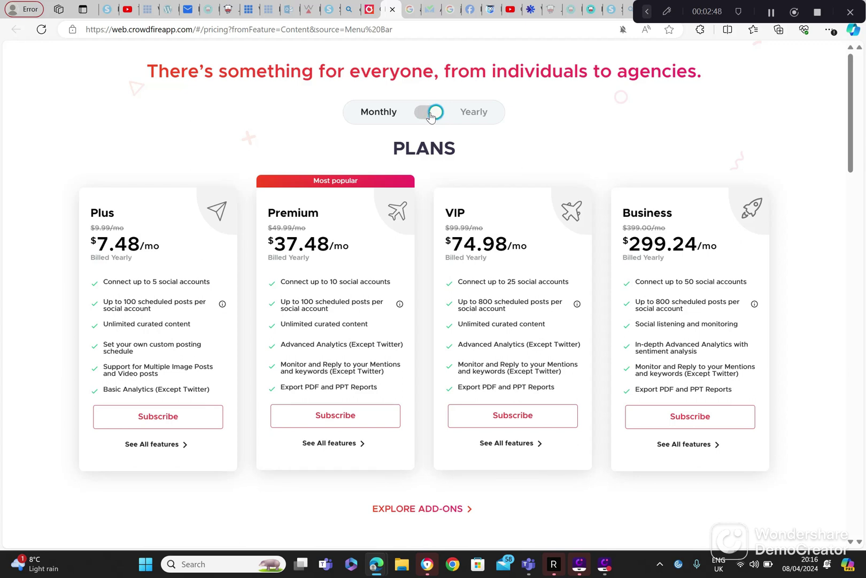
pyautogui.click(432, 117)
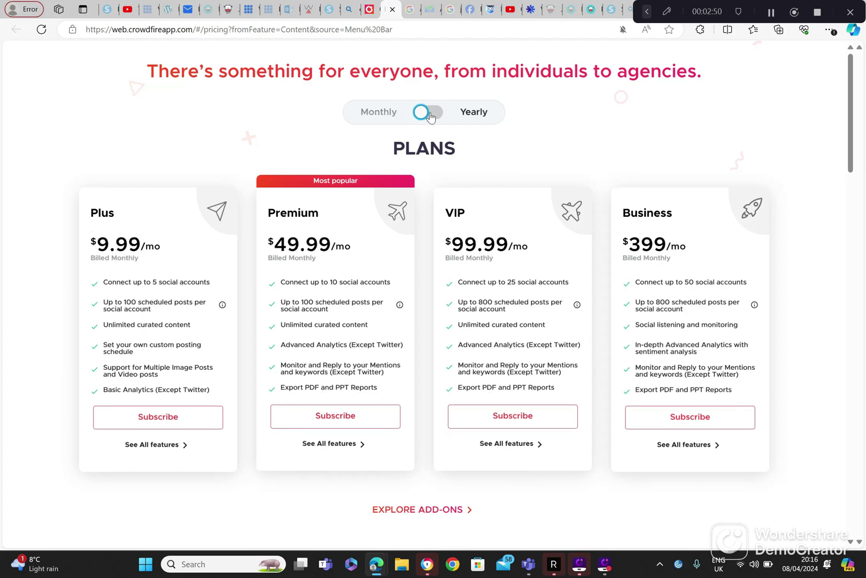
pyautogui.click(436, 116)
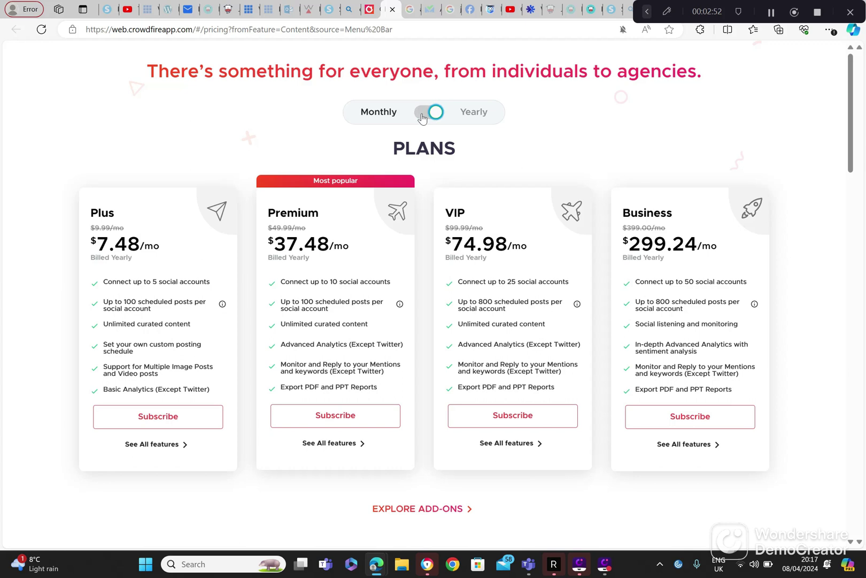
pyautogui.click(423, 117)
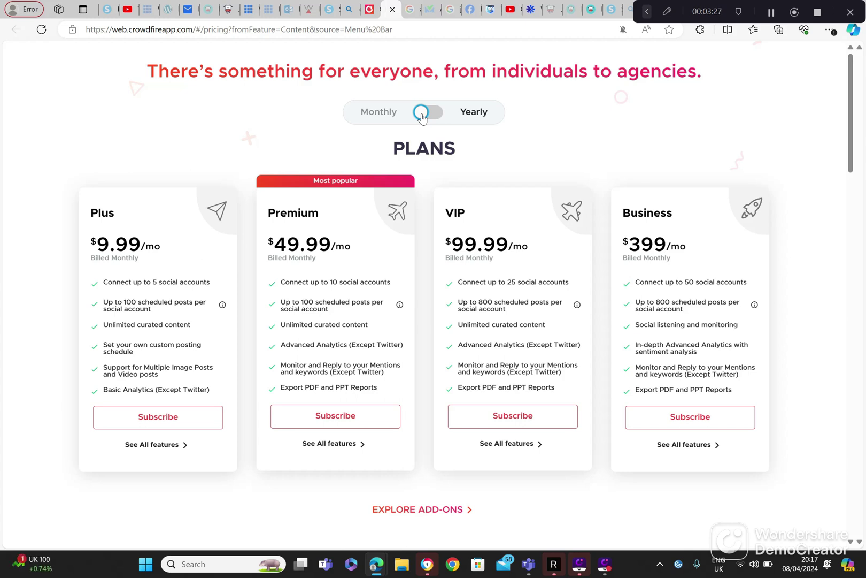
# Step: Open the full feature comparison of all plans, examine it, and close it
pyautogui.click(421, 113)
pyautogui.click(179, 451)
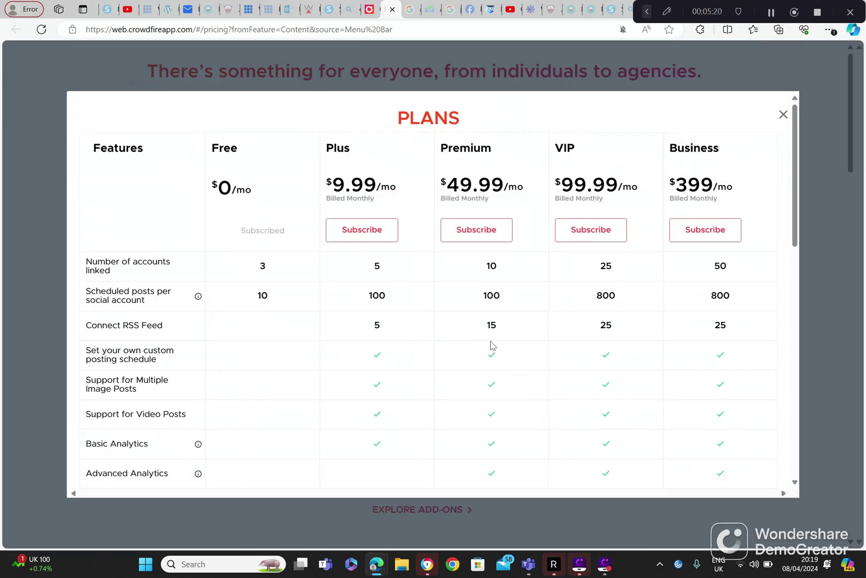
pyautogui.click(784, 115)
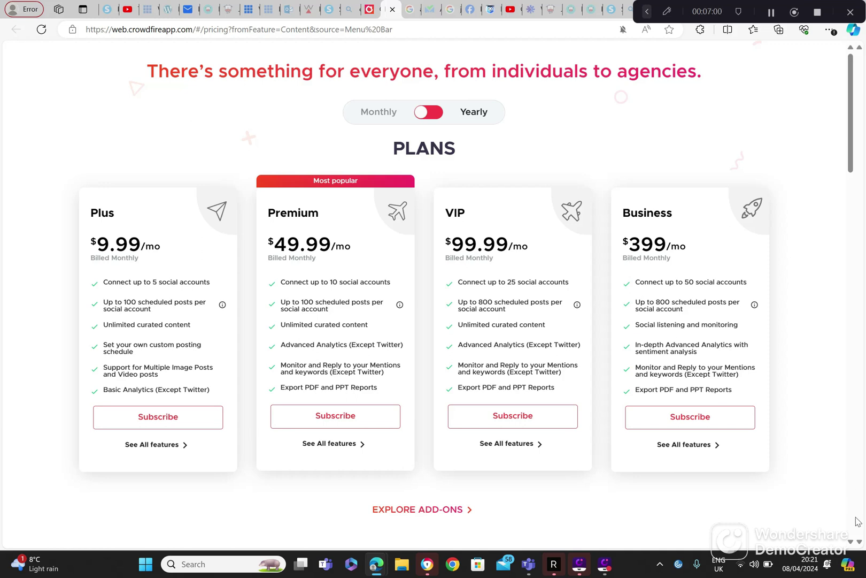
# Step: Examine the listening, account, team member and profile add-ons and the enterprise plan section, and return to the plan prices
pyautogui.click(852, 541)
pyautogui.scroll(-5, 851, 542)
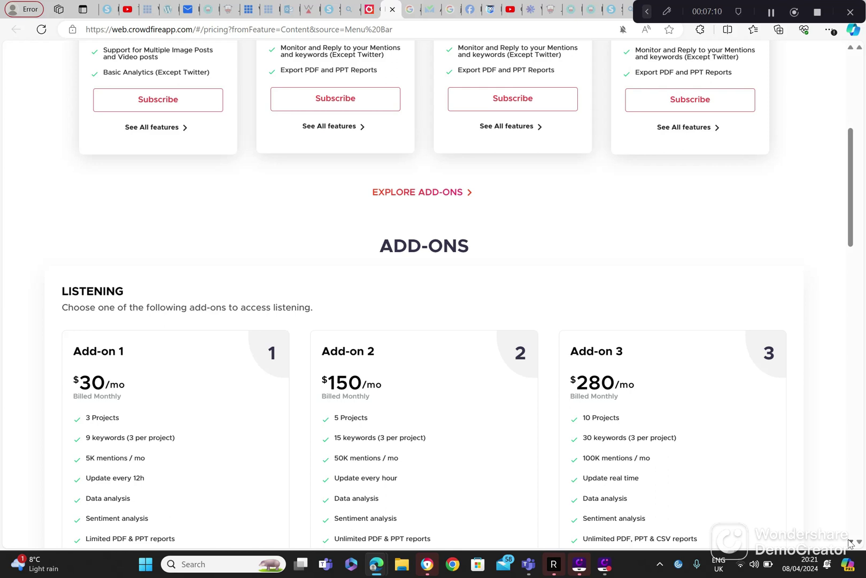
pyautogui.scroll(-3, 850, 542)
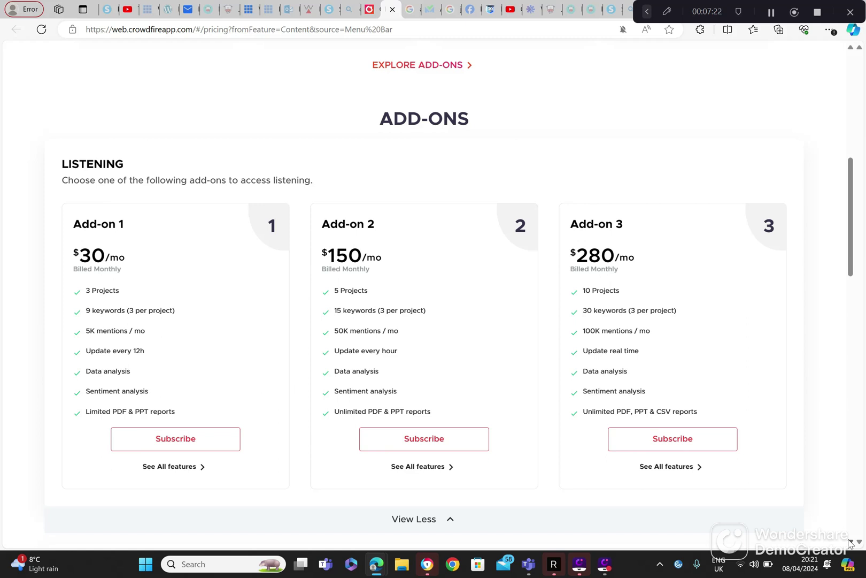
pyautogui.scroll(-5, 850, 542)
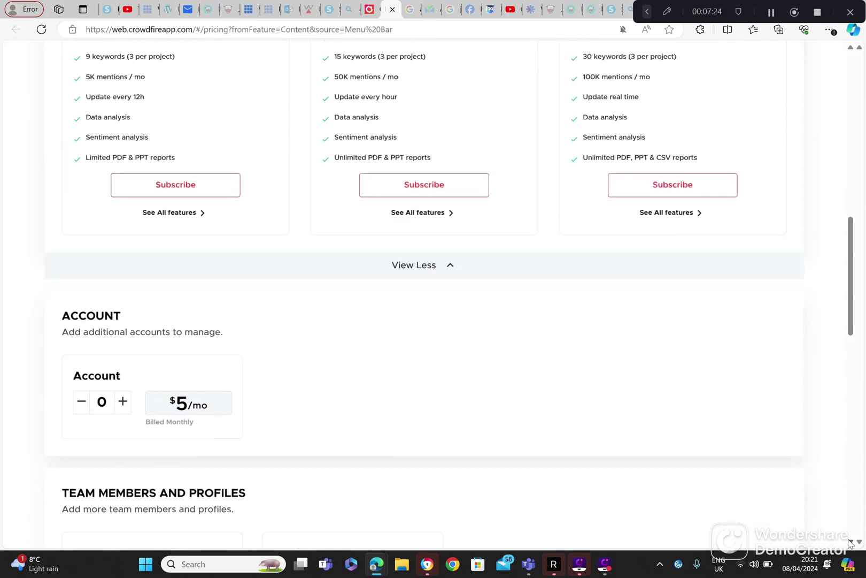
pyautogui.scroll(-6, 851, 543)
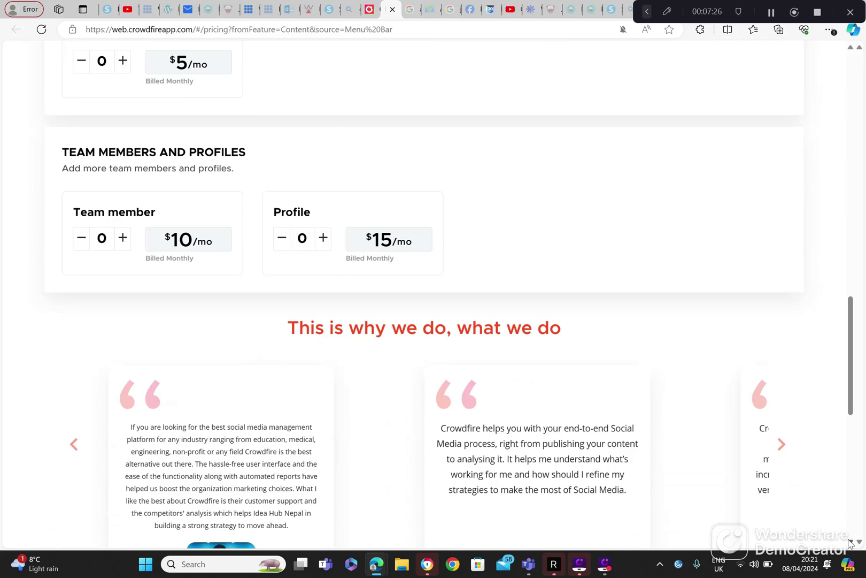
pyautogui.scroll(-4, 850, 543)
pyautogui.scroll(-4, 851, 542)
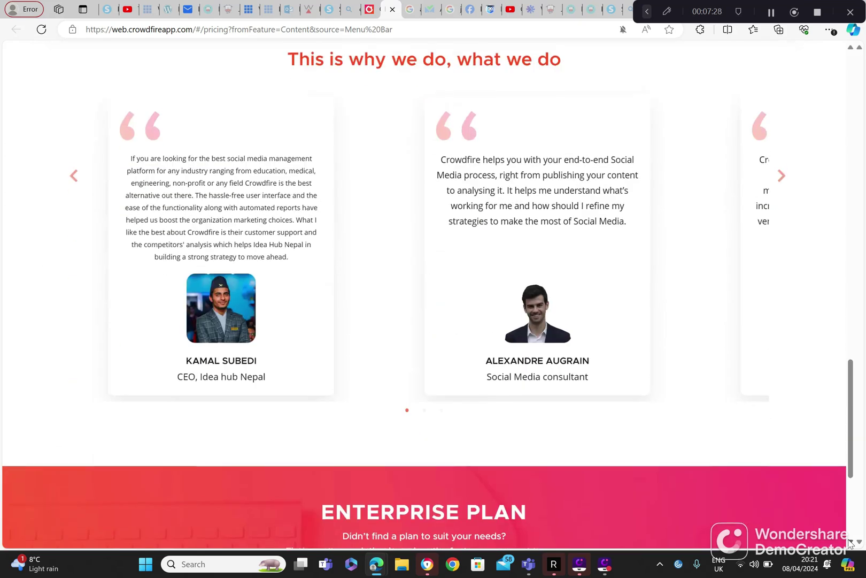
pyautogui.scroll(-1, 851, 542)
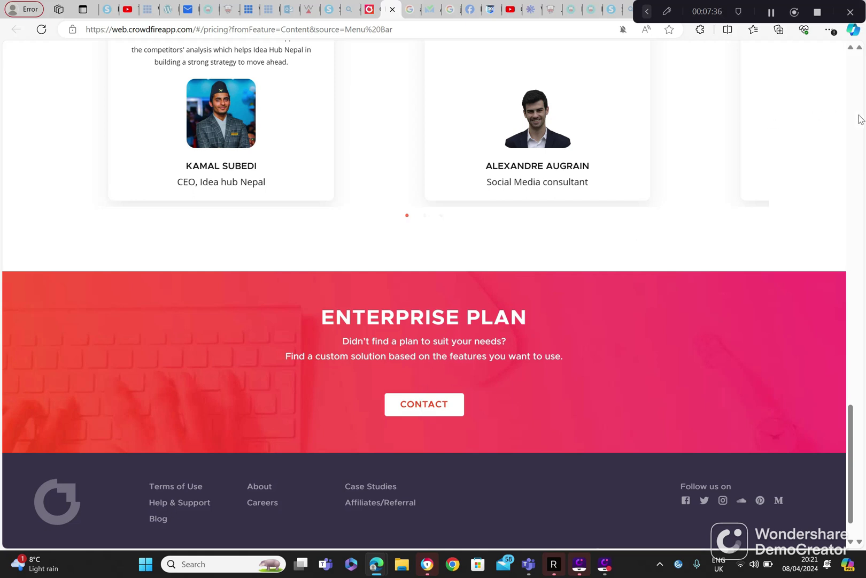
pyautogui.click(852, 58)
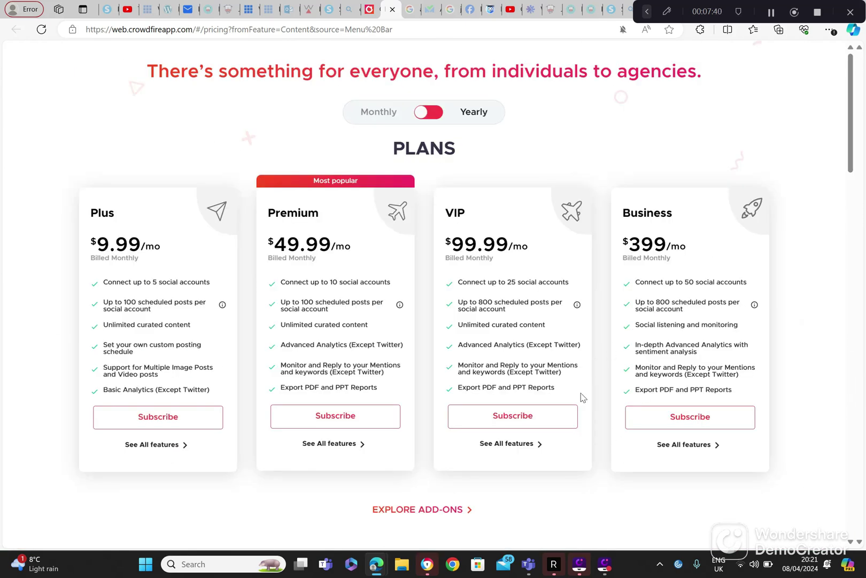
# Step: Switch the plan prices between monthly and yearly billing, ending on yearly
pyautogui.click(433, 112)
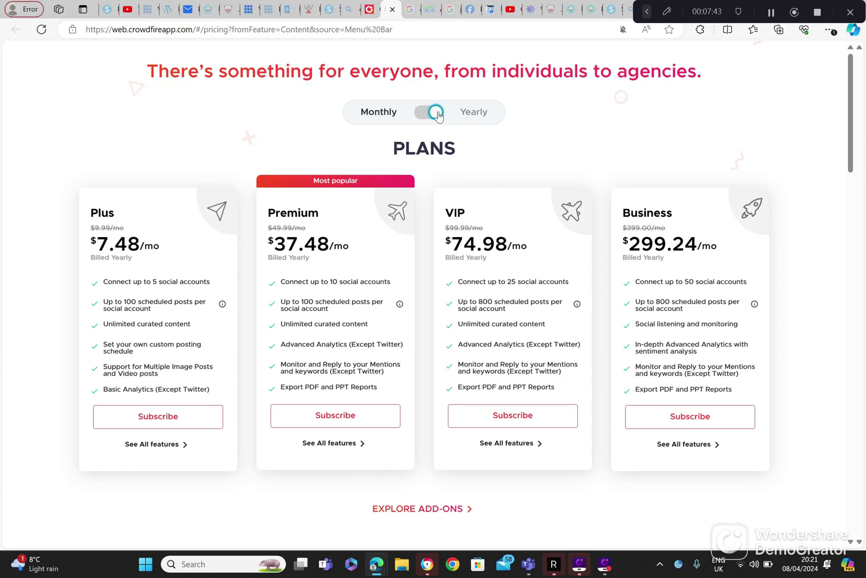
pyautogui.click(434, 116)
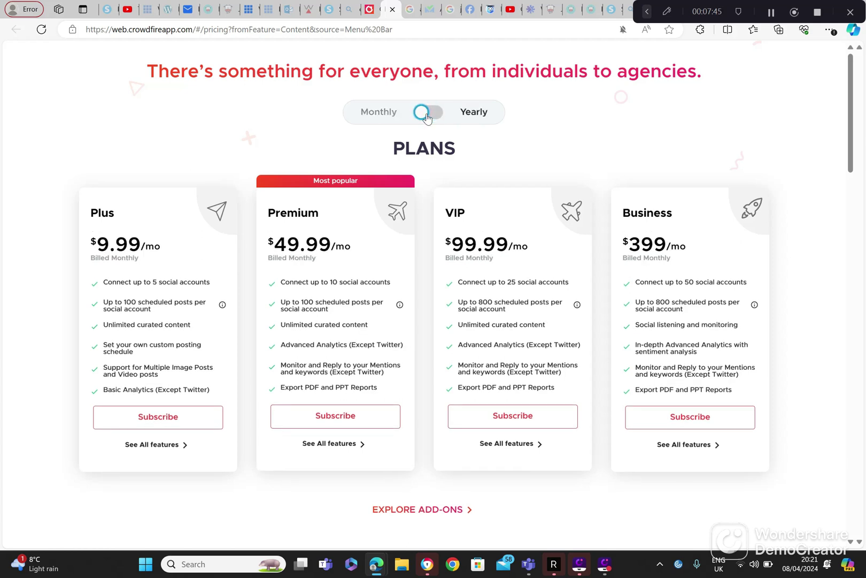
pyautogui.click(435, 118)
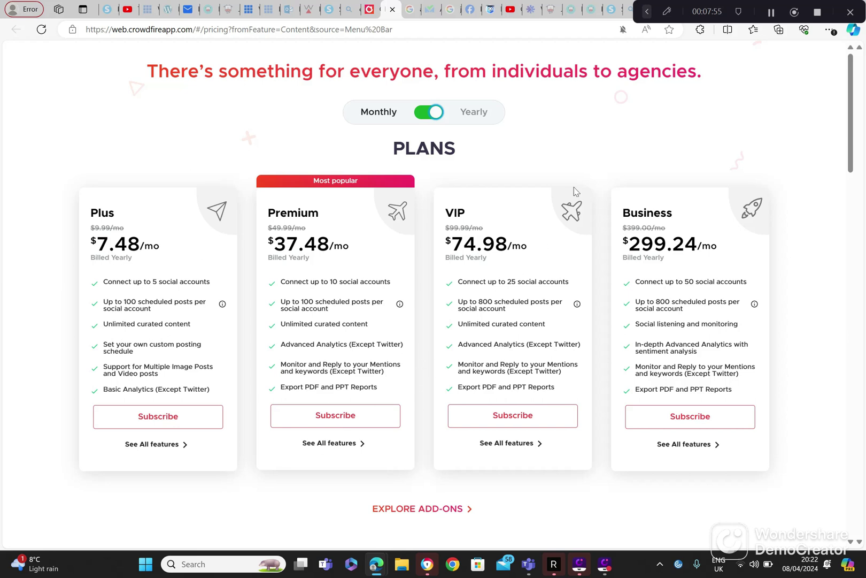
# Step: Open the Account Setup Completion checklist from the content curation page, examine its actions, and close it
pyautogui.click(771, 12)
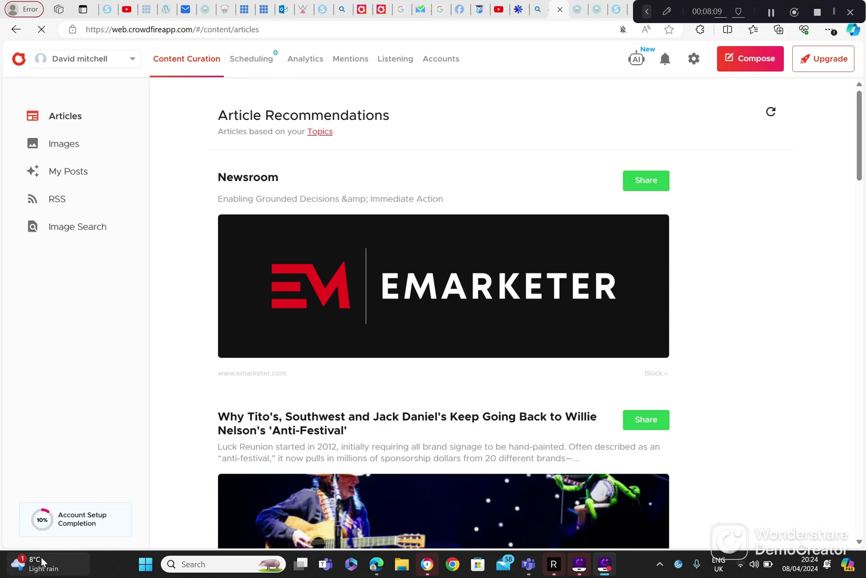
pyautogui.click(85, 519)
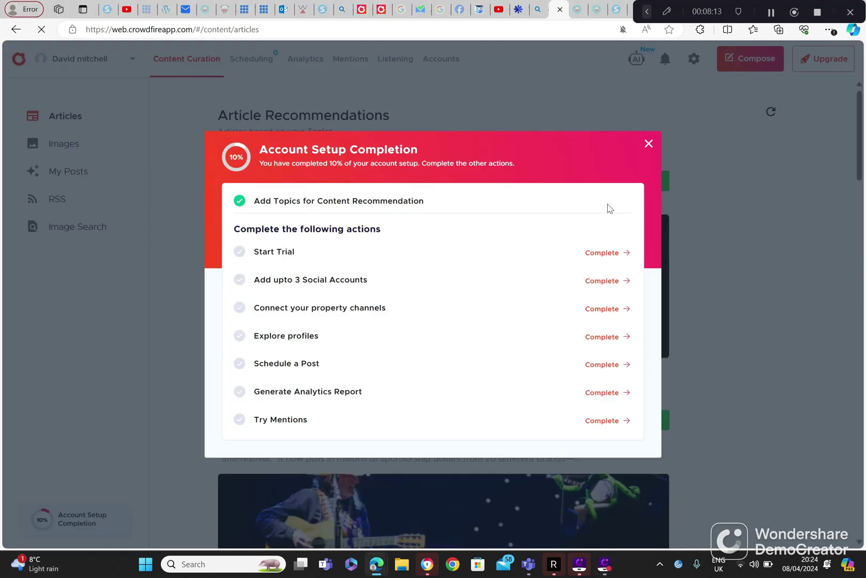
pyautogui.click(652, 146)
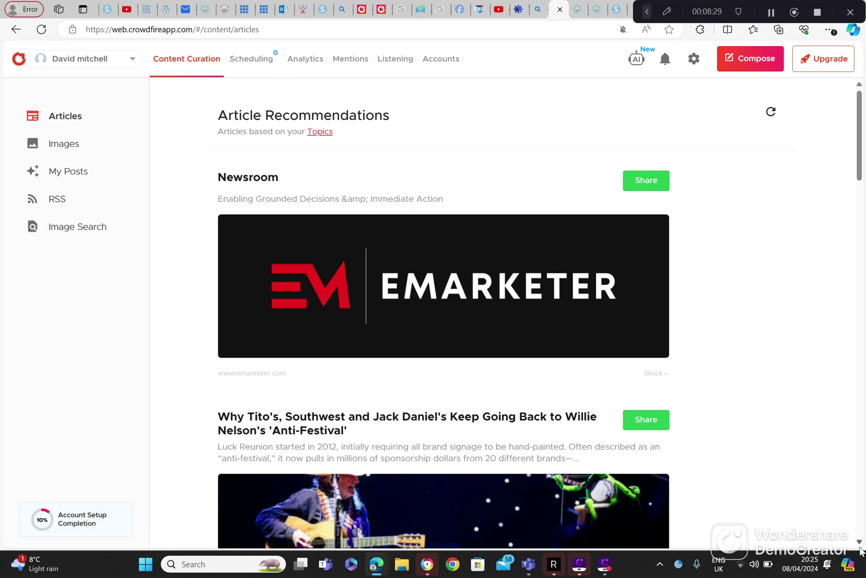
# Step: Browse the list of article recommendations in Content Curation to see which articles are offered for sharing
pyautogui.click(860, 541)
pyautogui.scroll(-10, 859, 541)
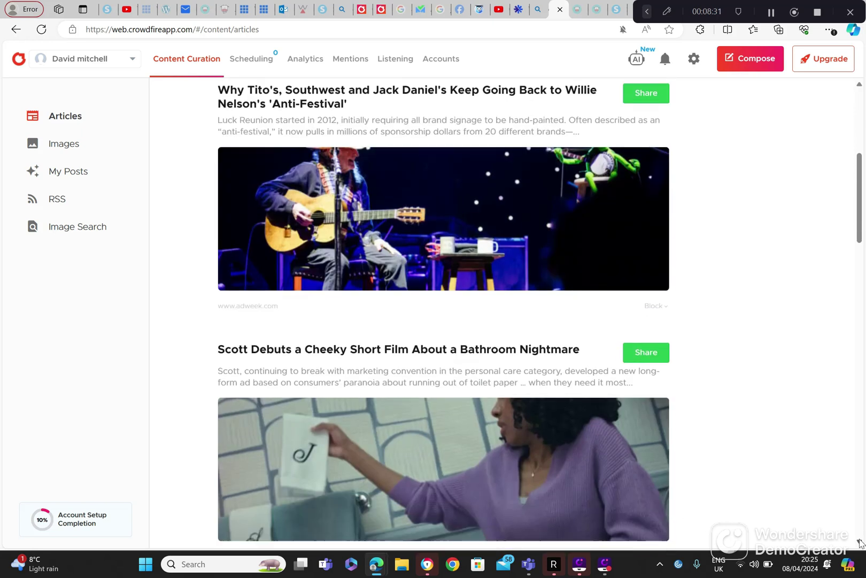
pyautogui.scroll(-10, 859, 541)
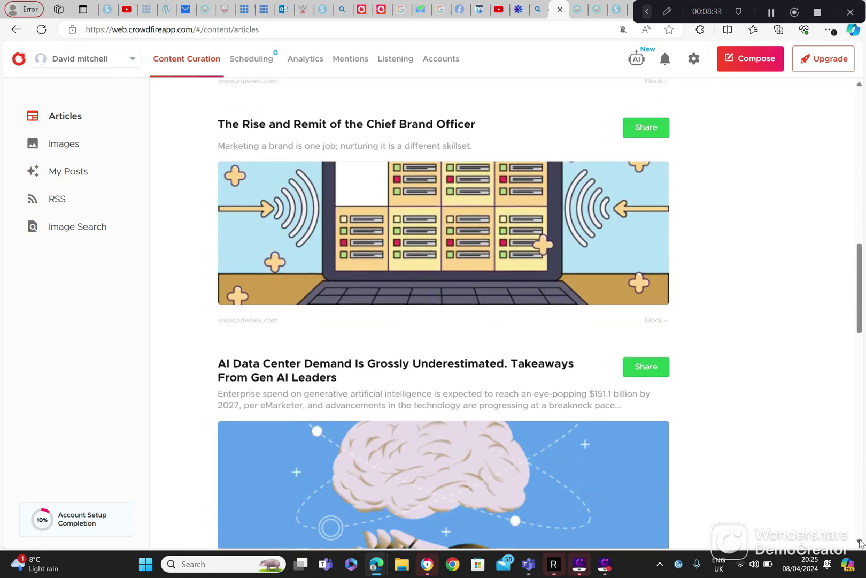
pyautogui.scroll(-9, 859, 541)
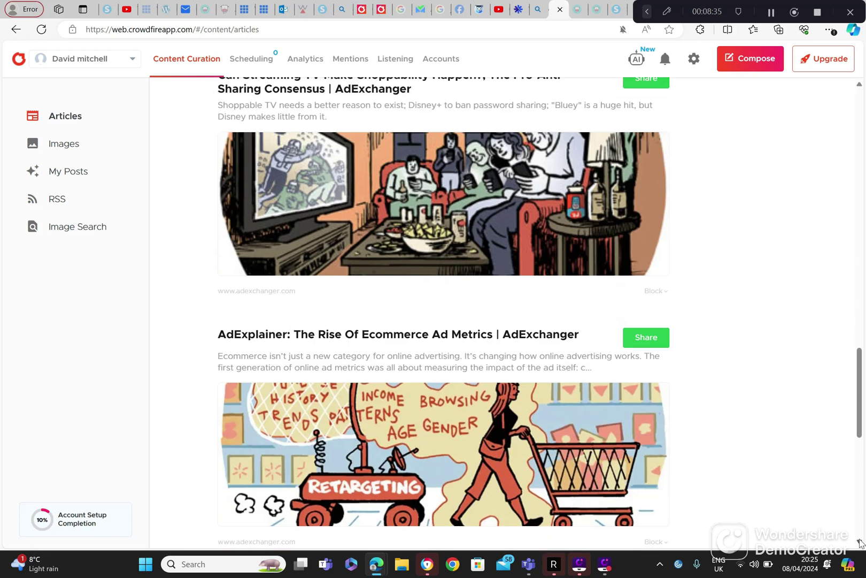
pyautogui.scroll(-1, 860, 542)
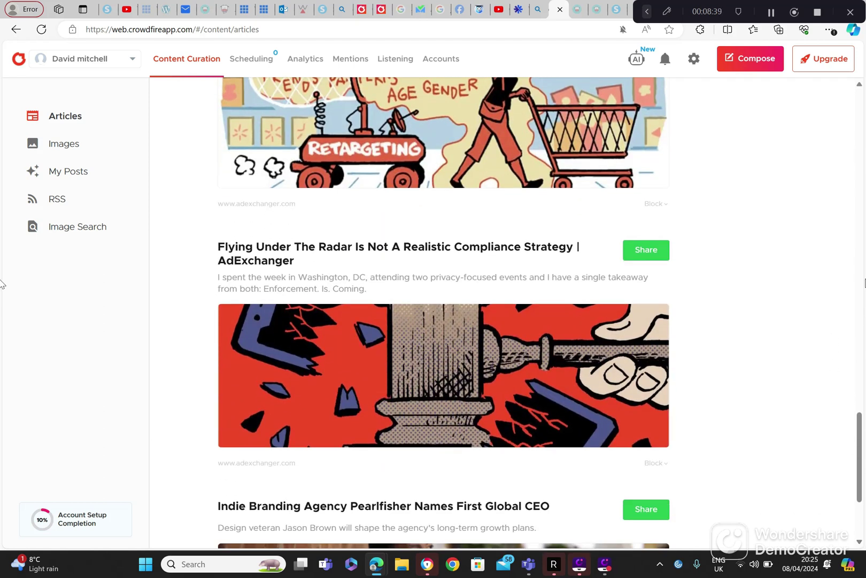
pyautogui.scroll(15, 861, 113)
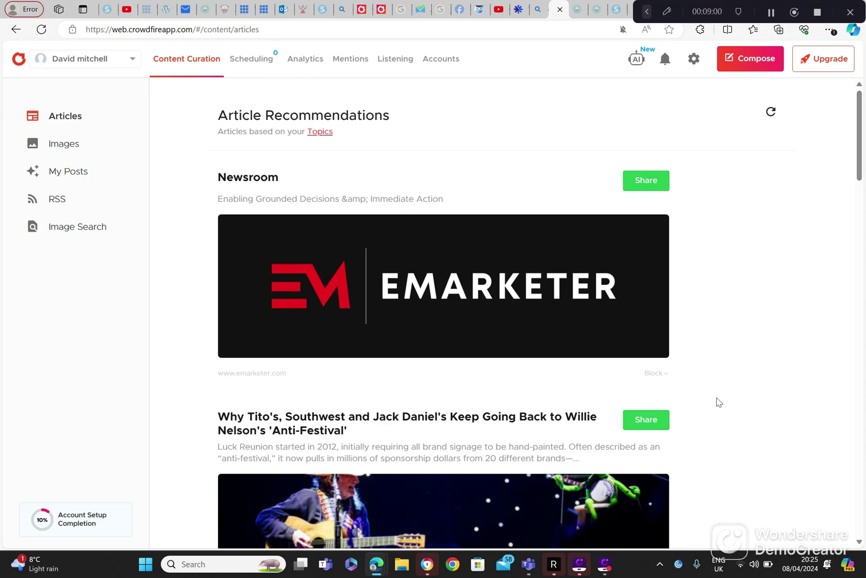
pyautogui.click(860, 542)
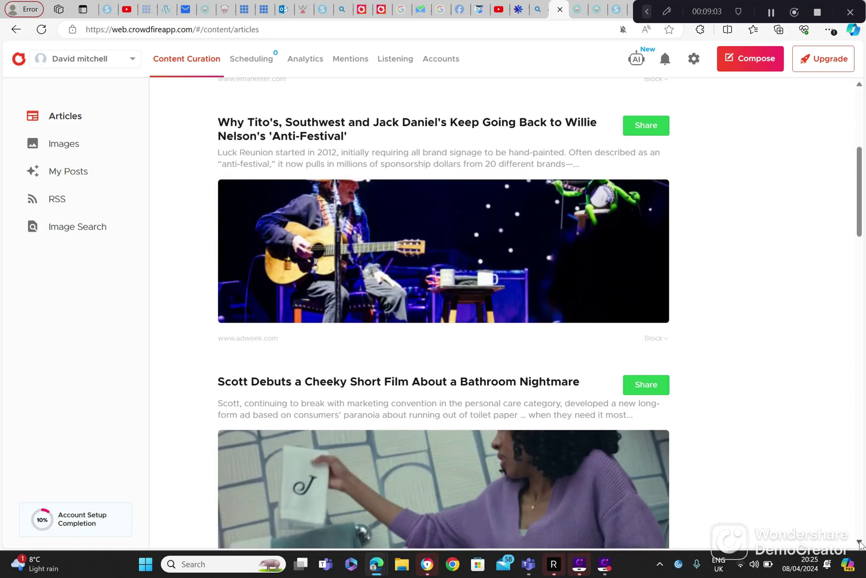
pyautogui.click(860, 542)
pyautogui.click(860, 543)
pyautogui.click(860, 542)
pyautogui.click(859, 542)
pyautogui.click(860, 543)
pyautogui.click(860, 543)
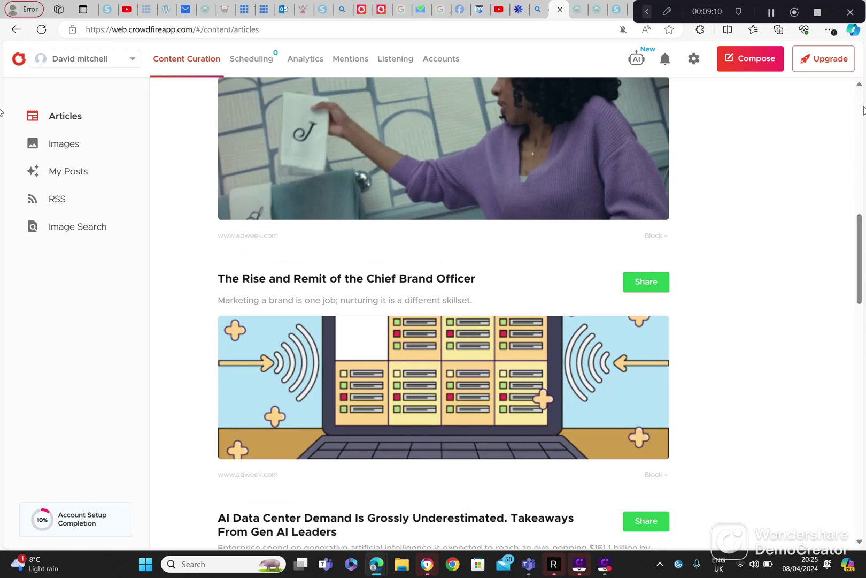
pyautogui.scroll(2, 861, 92)
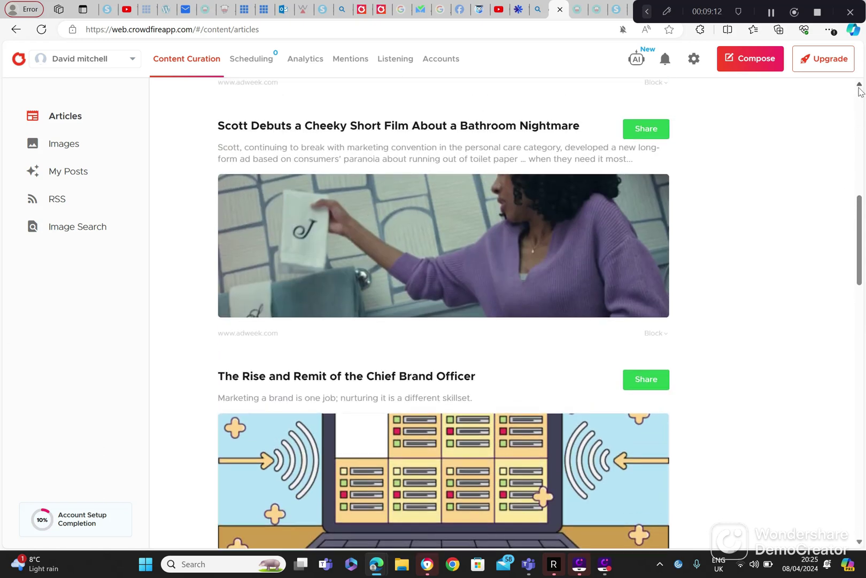
# Step: Preview sharing the Newsroom article to see the available networks, and reopen Crowdfire from the Bing search results
pyautogui.scroll(10, 860, 92)
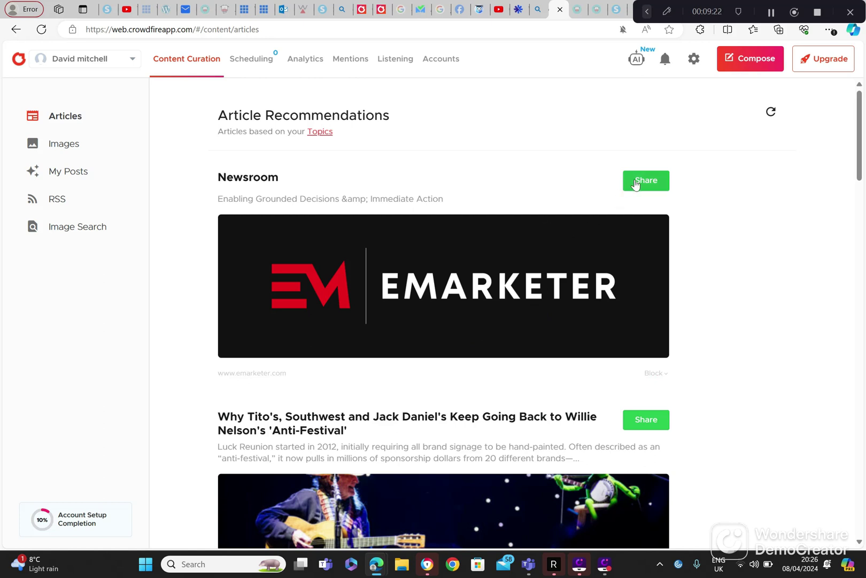
pyautogui.click(635, 185)
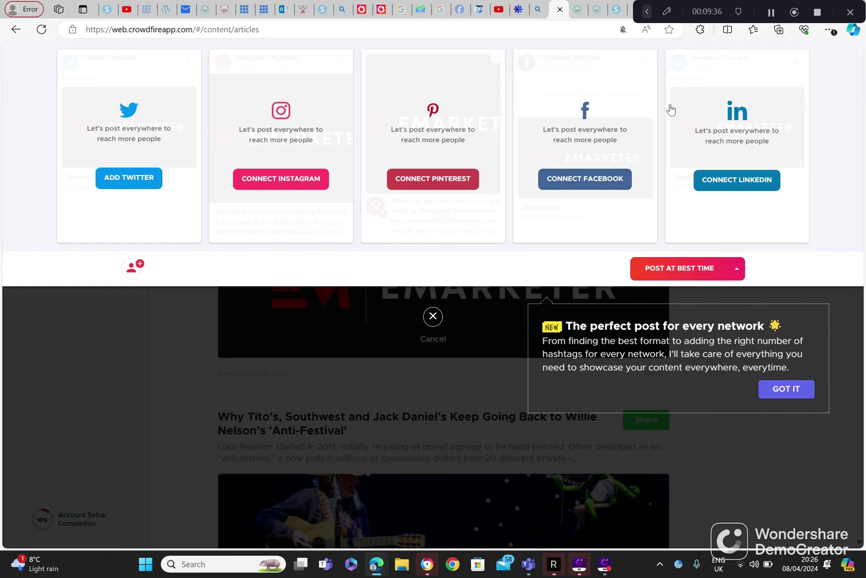
pyautogui.click(16, 31)
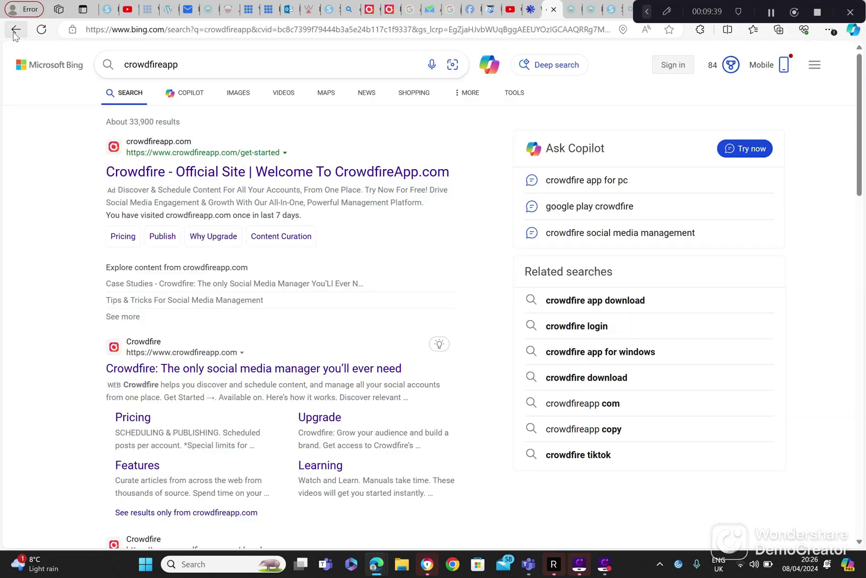
pyautogui.click(197, 176)
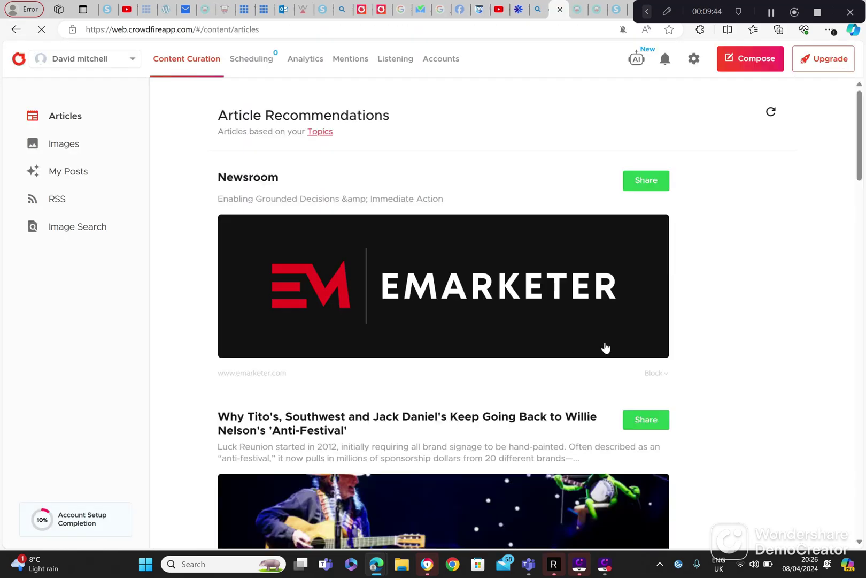
# Step: Browse the article recommendations down to the end of the list and go back up toward the first articles
pyautogui.scroll(-8, 862, 546)
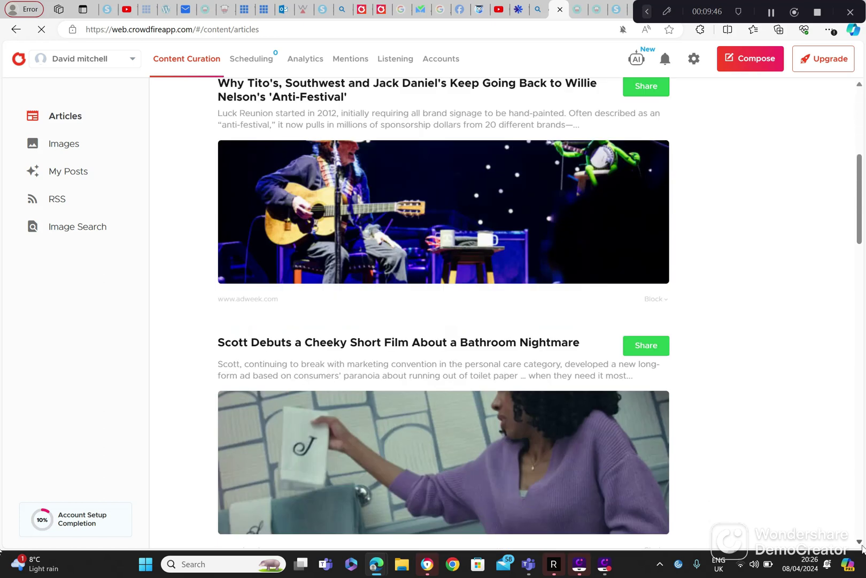
pyautogui.scroll(-15, 862, 546)
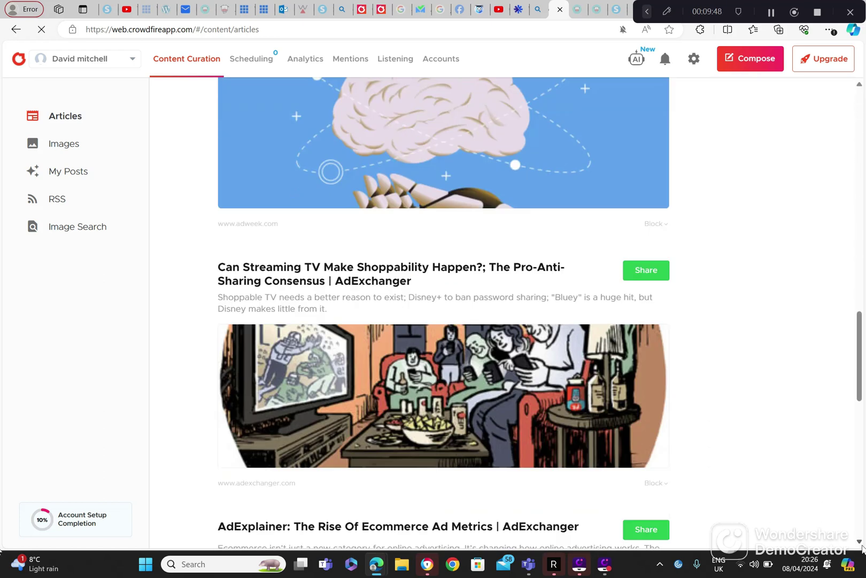
pyautogui.scroll(-11, 862, 546)
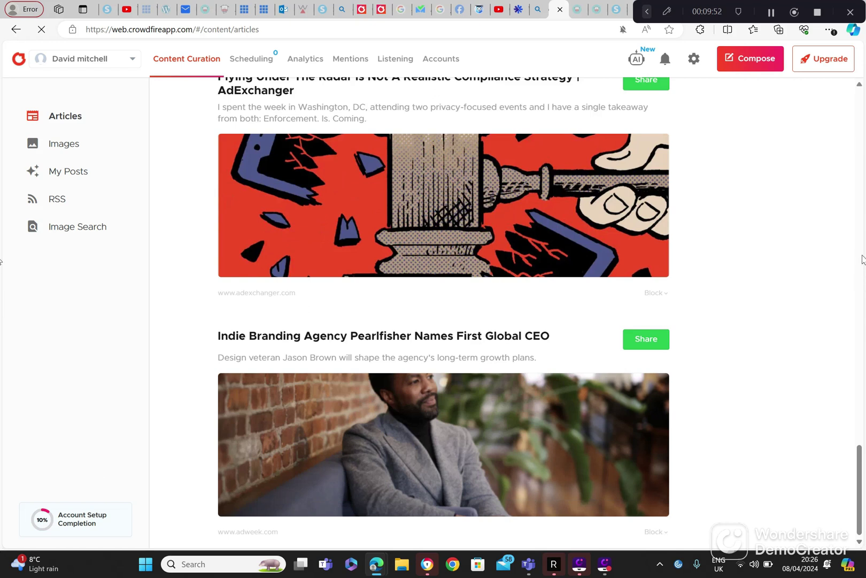
pyautogui.scroll(14, 862, 259)
pyautogui.scroll(8, 862, 259)
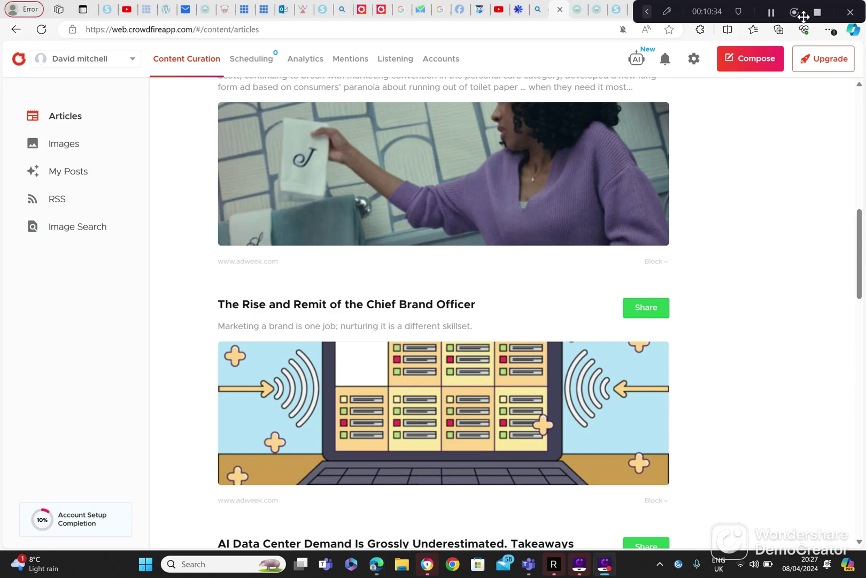
pyautogui.click(770, 13)
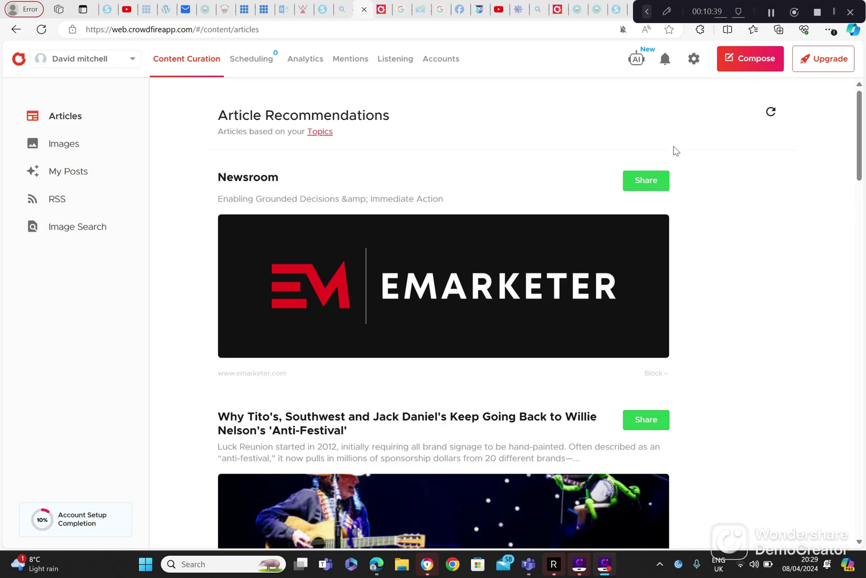
# Step: Share the Newsroom article to the connected Twitter account using the Post at Best Time option
pyautogui.click(644, 181)
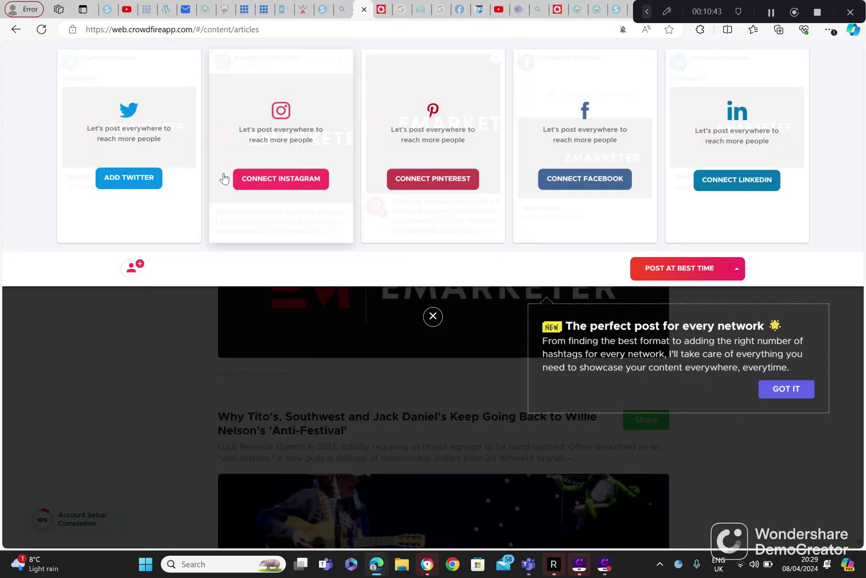
pyautogui.click(142, 182)
pyautogui.click(346, 262)
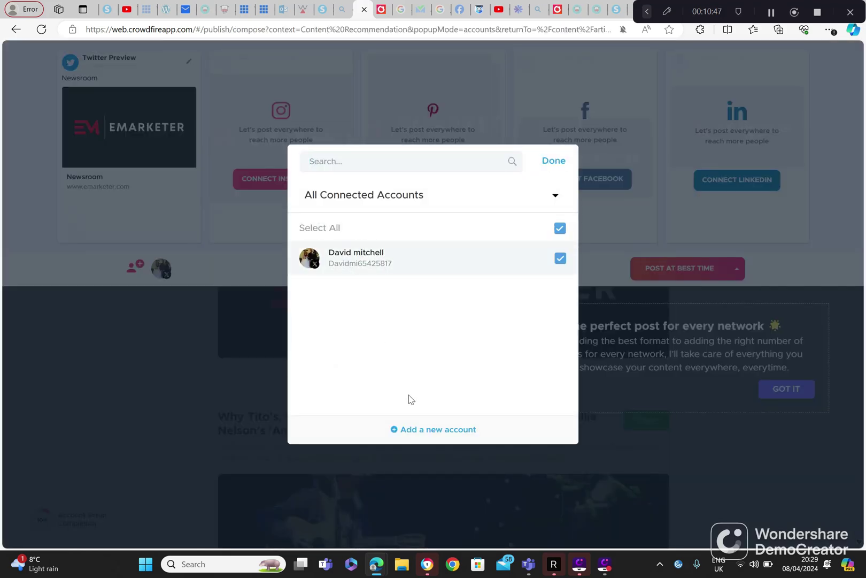
pyautogui.click(559, 165)
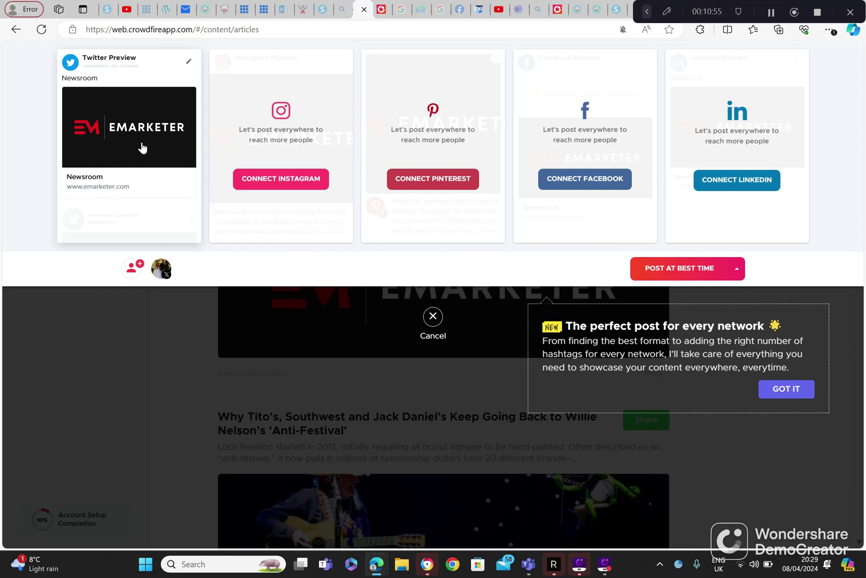
pyautogui.click(722, 279)
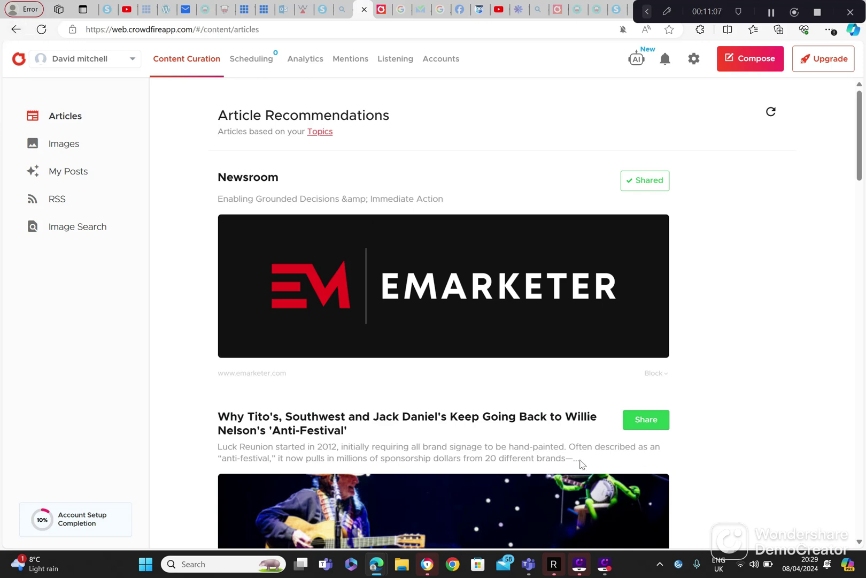
# Step: Start sharing the article about Tito's, Southwest and Jack Daniel's and bring up its posting time choices
pyautogui.click(646, 422)
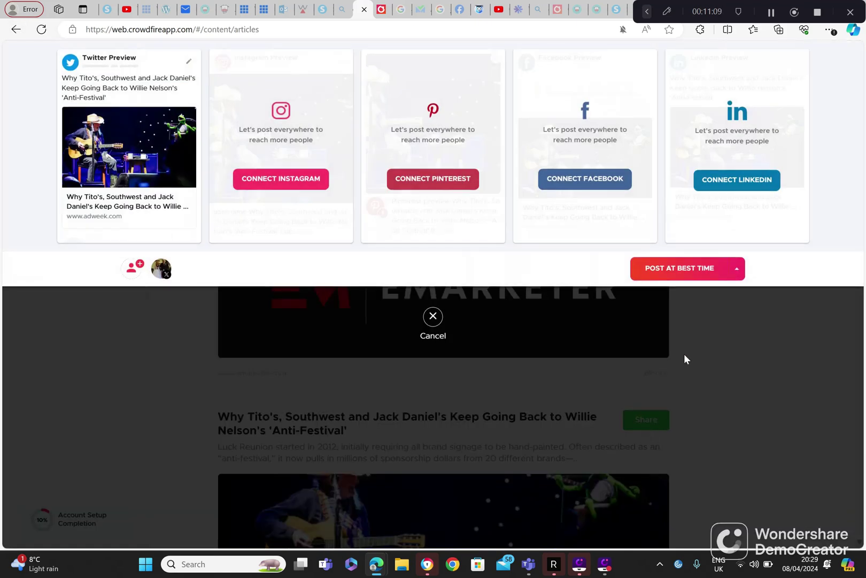
pyautogui.click(737, 270)
pyautogui.click(738, 270)
pyautogui.click(738, 270)
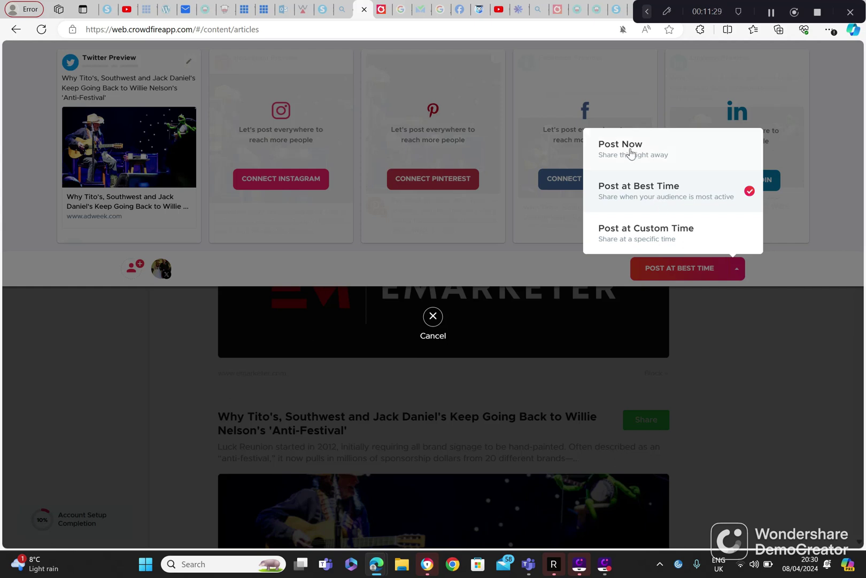
# Step: Try a custom posting time of 09:00 AM on 8 April 2024, check the hour choices, and leave the date picker
pyautogui.click(636, 231)
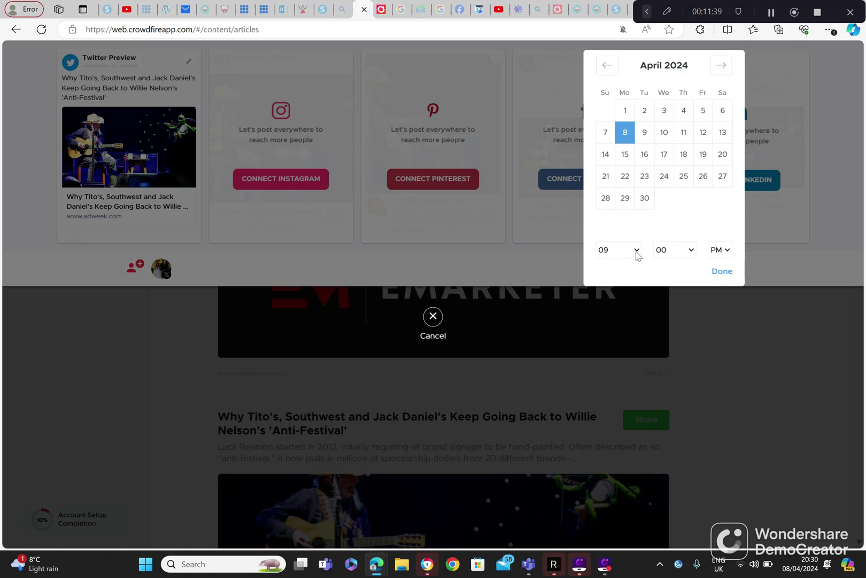
pyautogui.click(637, 251)
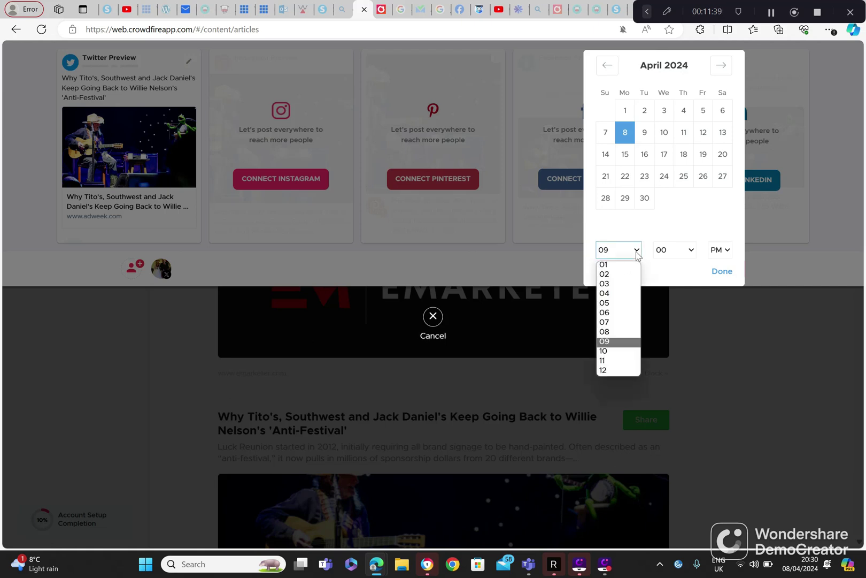
pyautogui.click(728, 252)
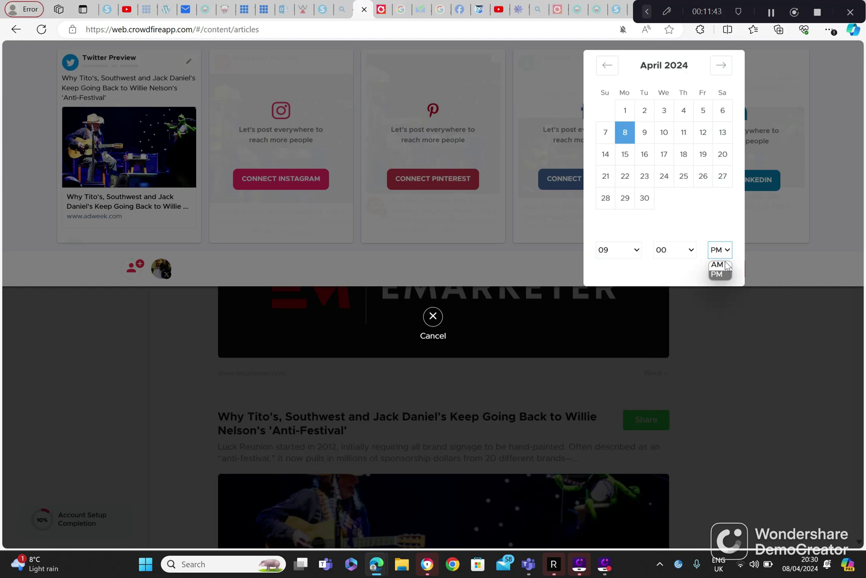
pyautogui.click(722, 265)
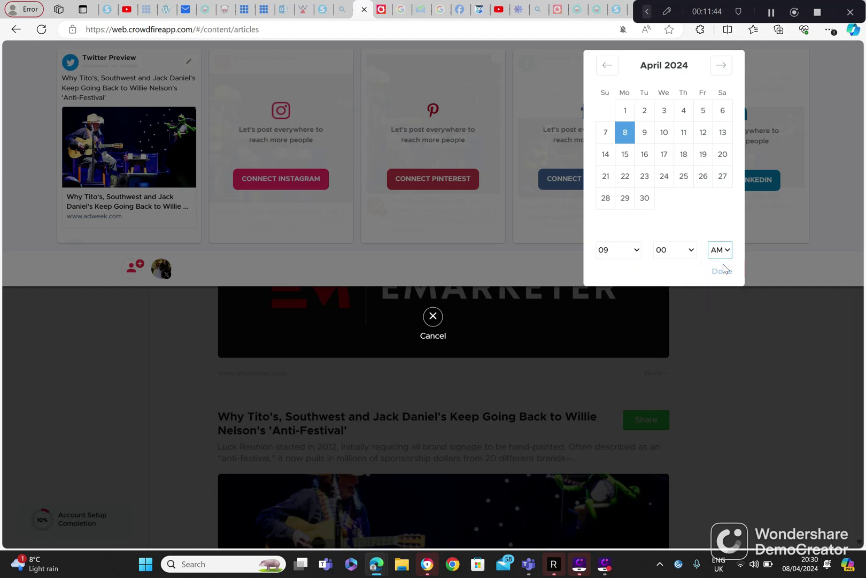
pyautogui.click(638, 252)
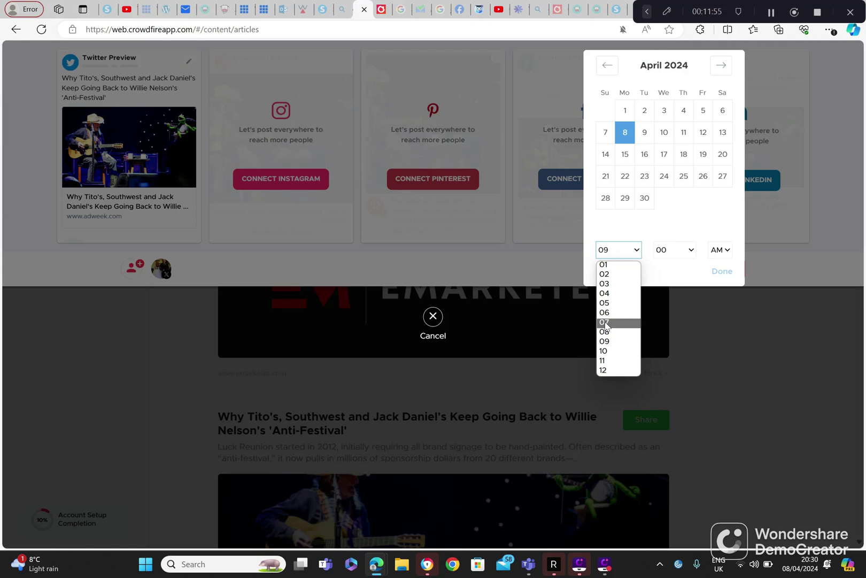
pyautogui.click(808, 235)
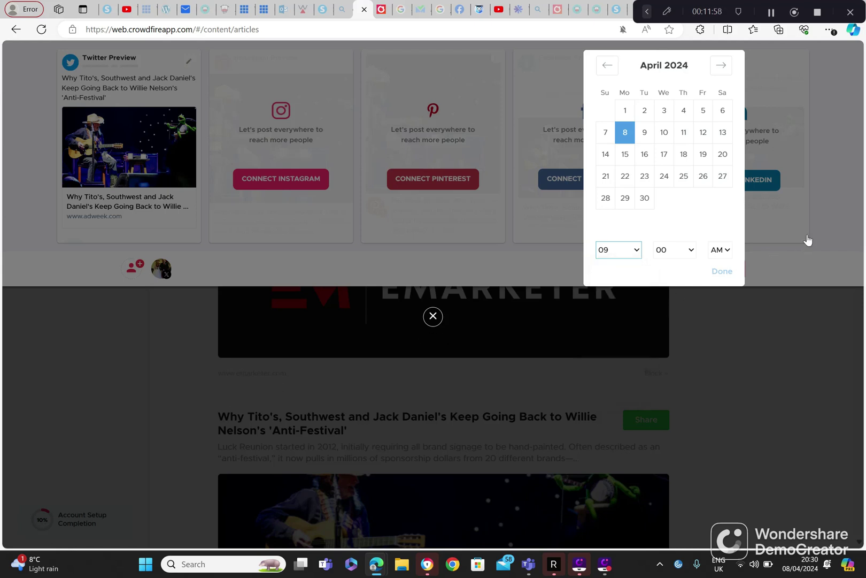
pyautogui.click(807, 235)
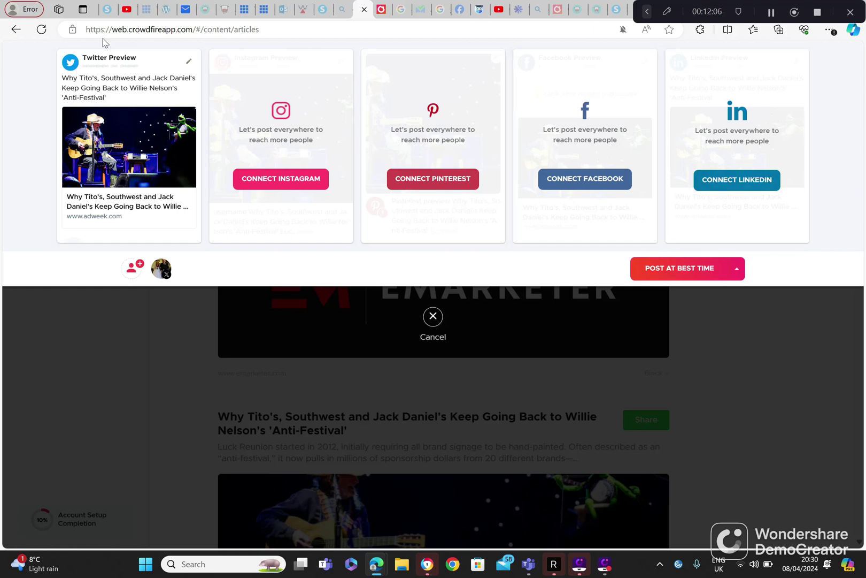
# Step: Confirm the connected Twitter account and publish the article about Tito's, Southwest and Jack Daniel's with Post Now
pyautogui.click(16, 30)
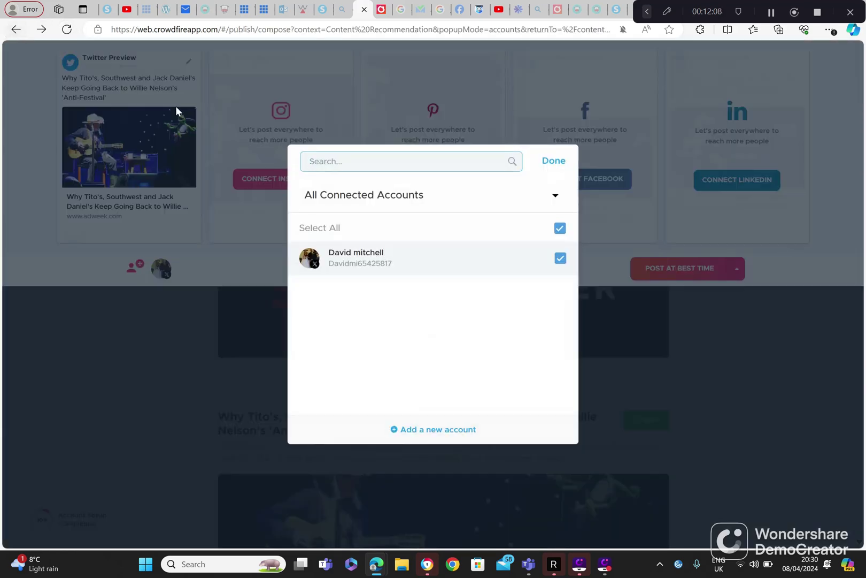
pyautogui.click(562, 165)
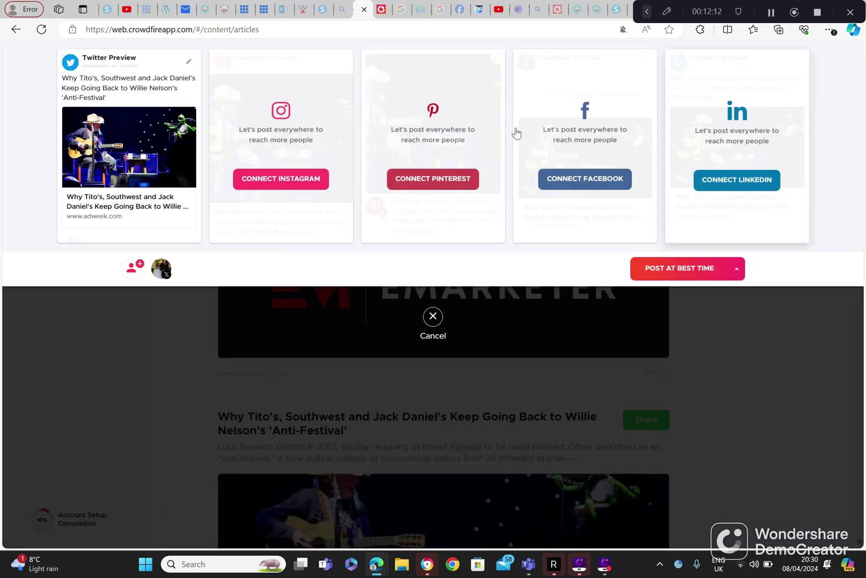
pyautogui.click(740, 270)
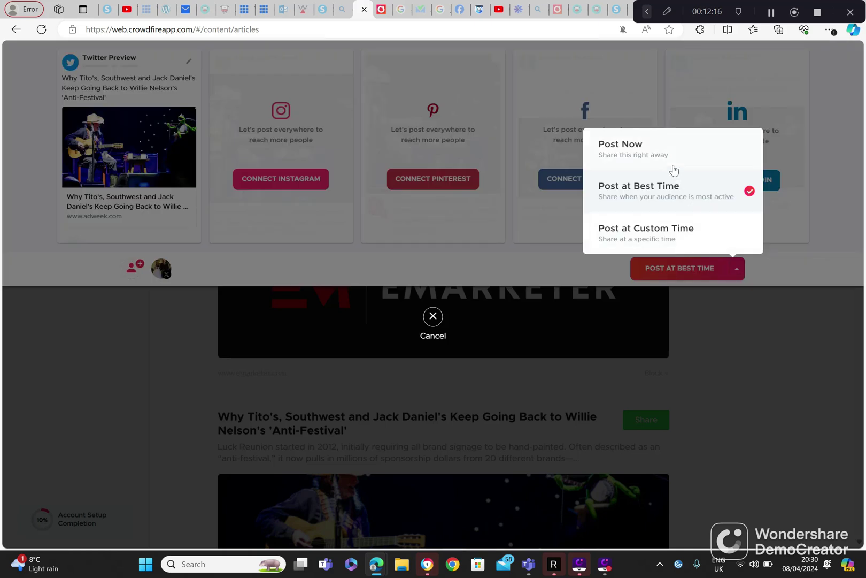
pyautogui.click(658, 159)
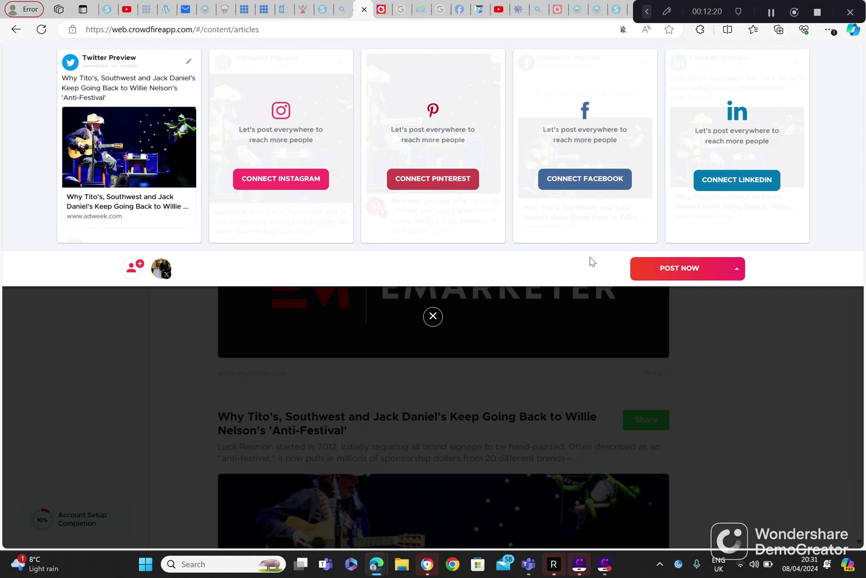
pyautogui.click(662, 274)
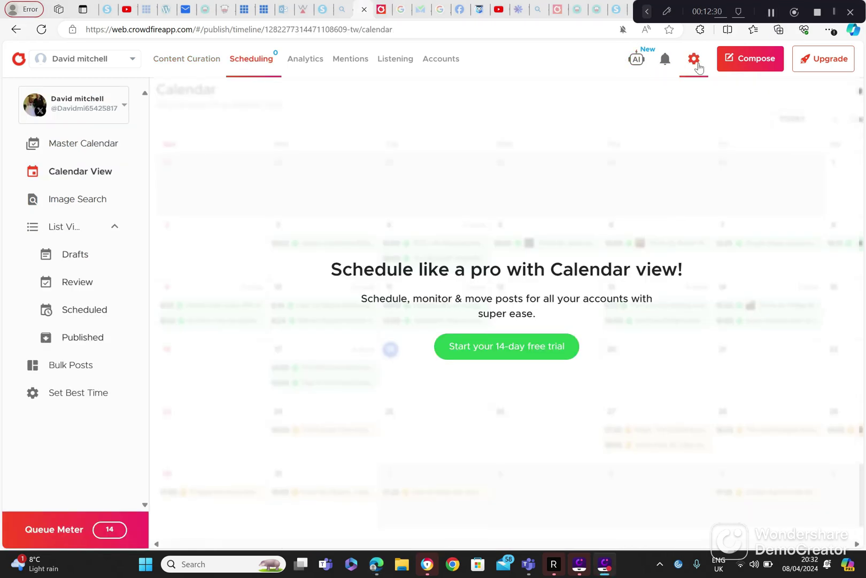
# Step: Open an empty Compose Post window to examine its caption and tweet options, and close it
pyautogui.click(748, 63)
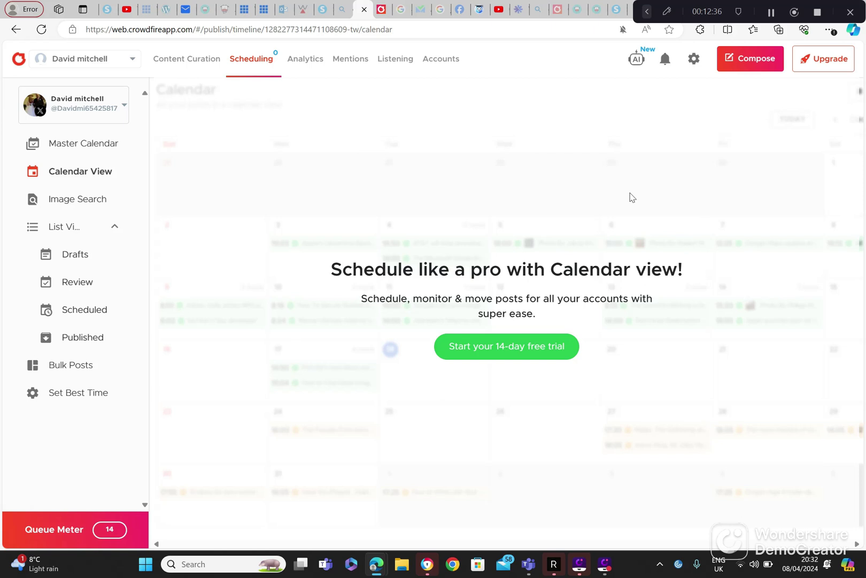
pyautogui.click(749, 58)
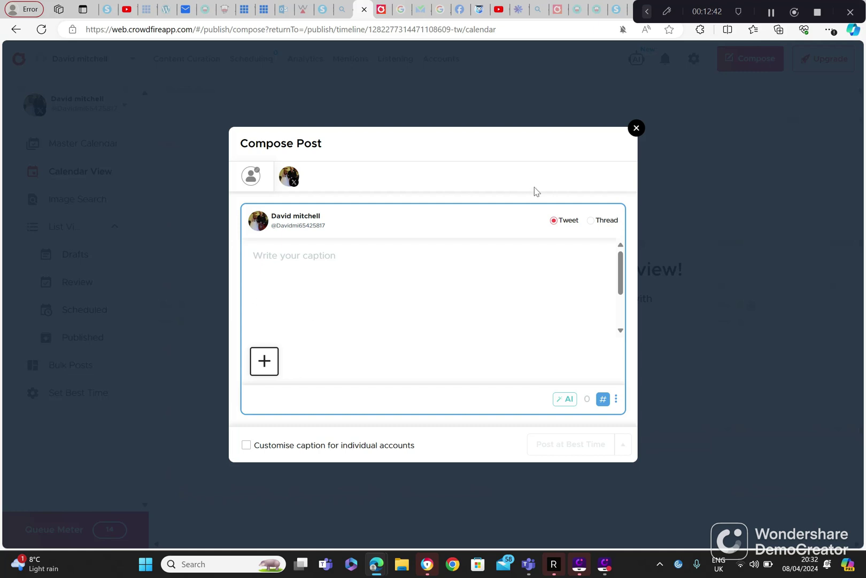
pyautogui.click(636, 128)
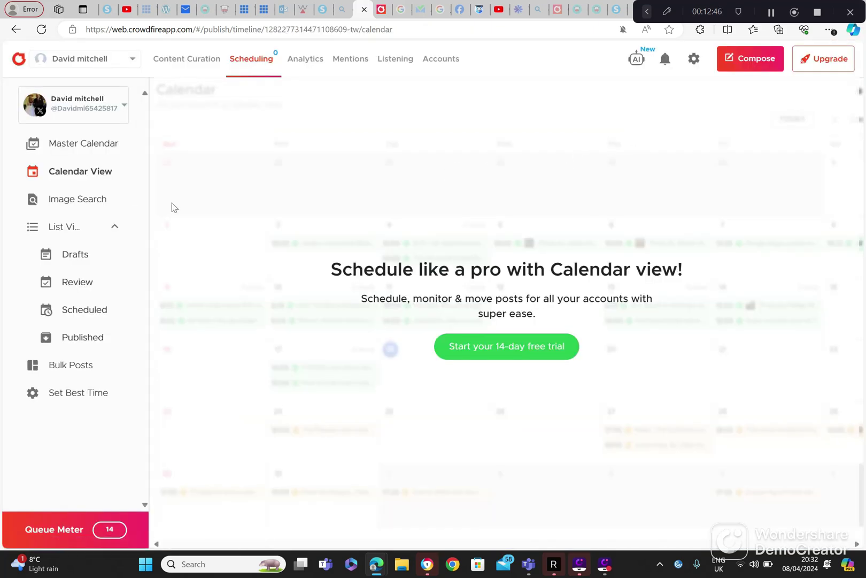
# Step: View the Master Calendar, Calendar View and Scheduled posts pages, including the composer for scheduling a post, and close the composer
pyautogui.click(90, 153)
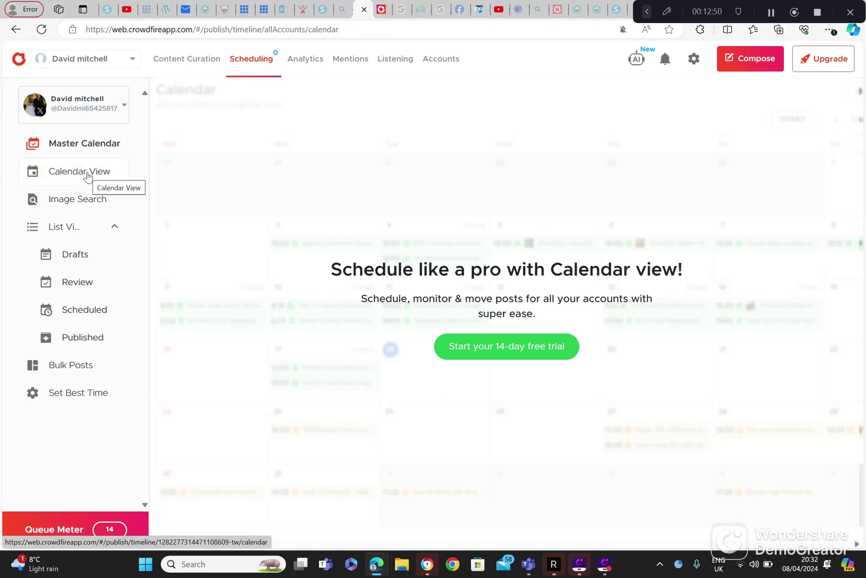
pyautogui.click(78, 172)
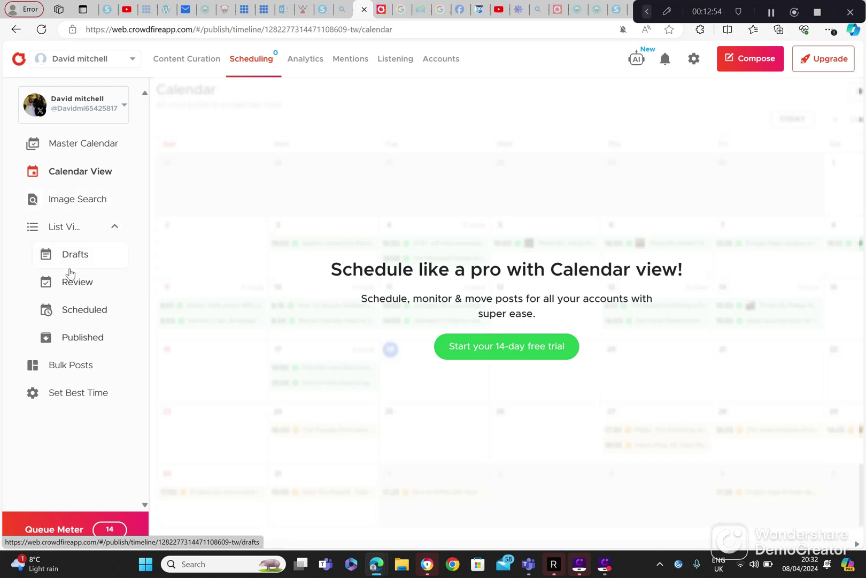
pyautogui.click(78, 319)
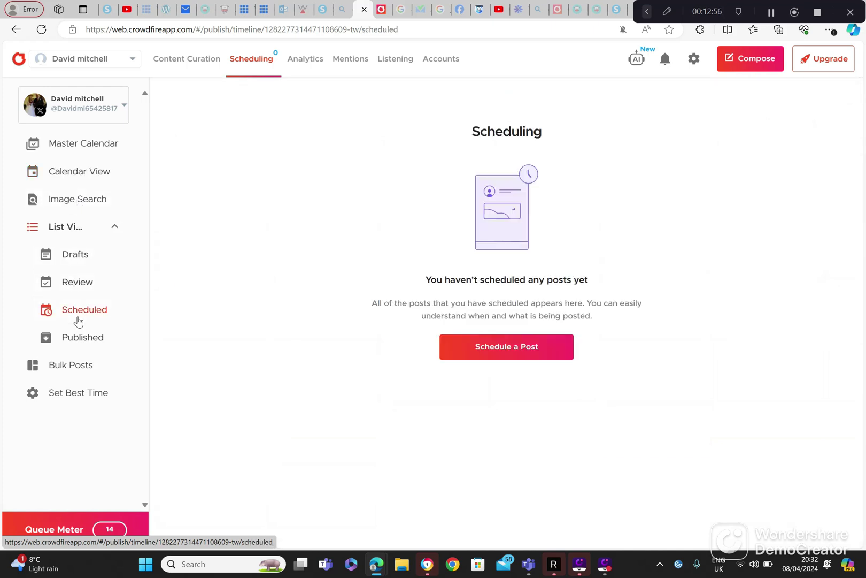
pyautogui.click(475, 357)
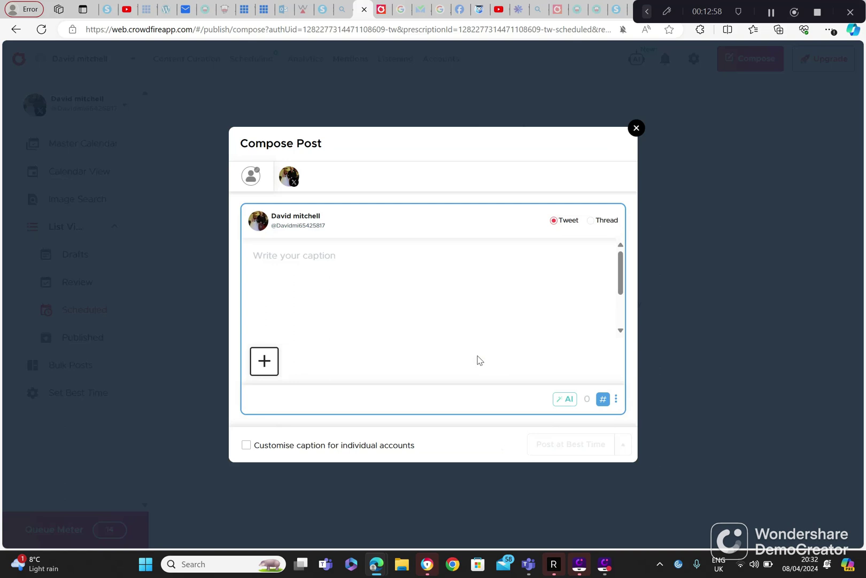
pyautogui.click(636, 128)
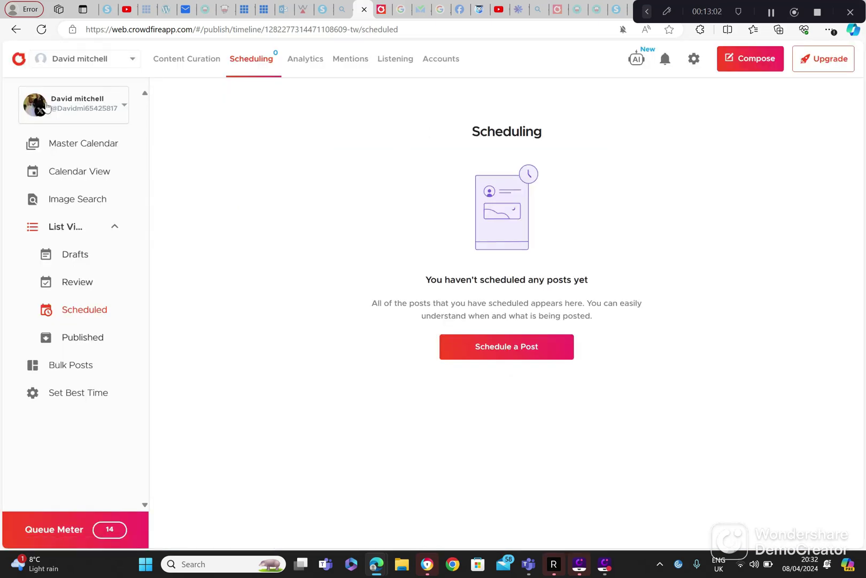
# Step: View the article and image recommendations in Content Curation
pyautogui.click(180, 64)
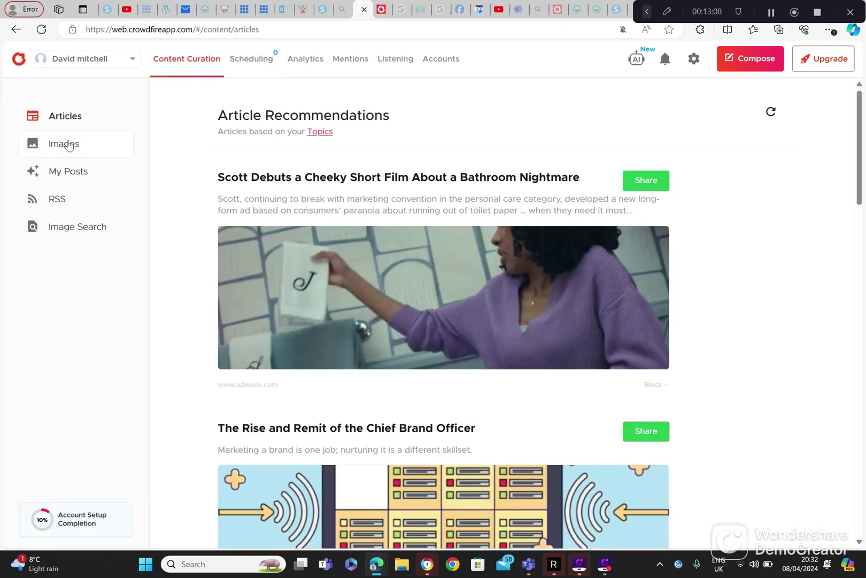
pyautogui.click(68, 146)
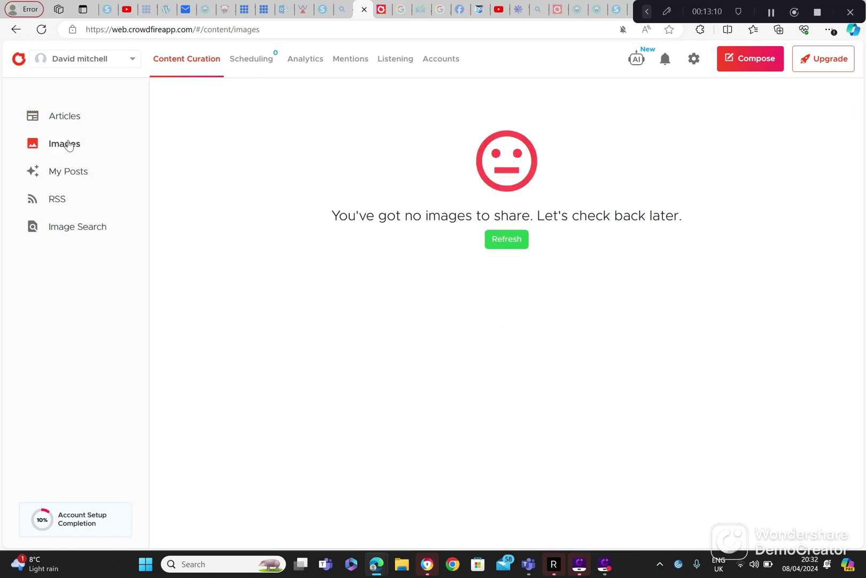
pyautogui.click(774, 16)
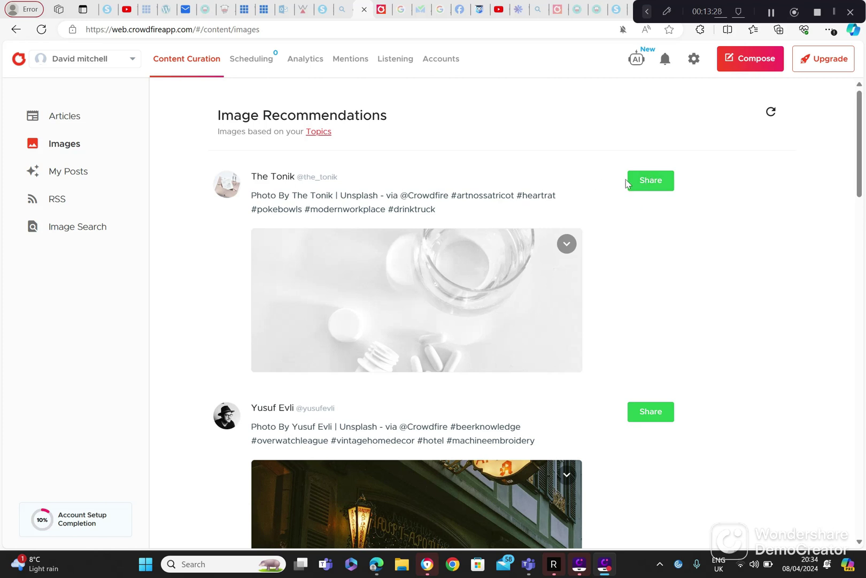
# Step: Open the share preview for The Tonik's recommended image, check its posting time options, and cancel the share
pyautogui.click(647, 188)
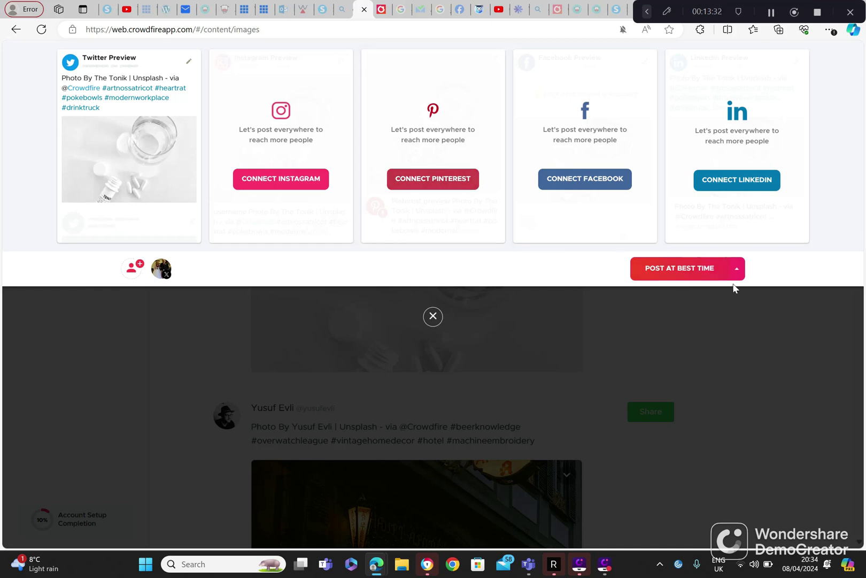
pyautogui.click(737, 270)
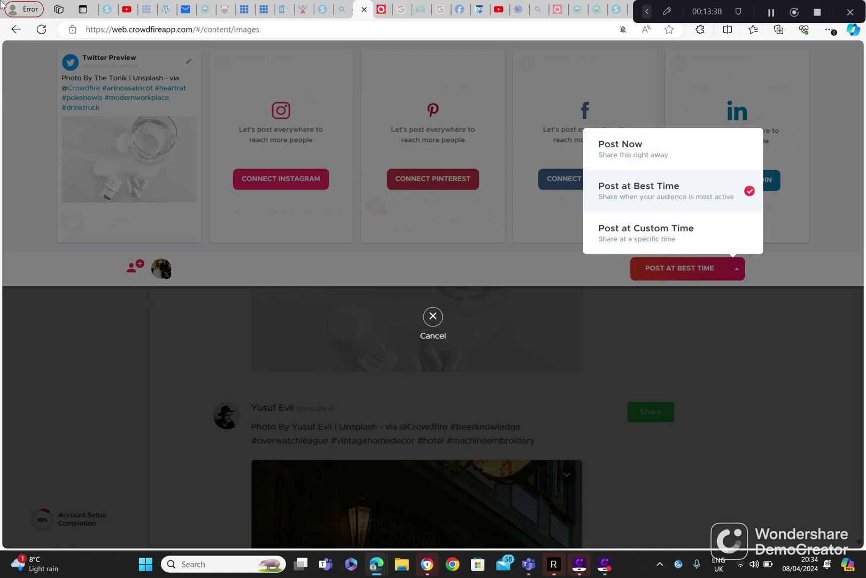
pyautogui.click(15, 29)
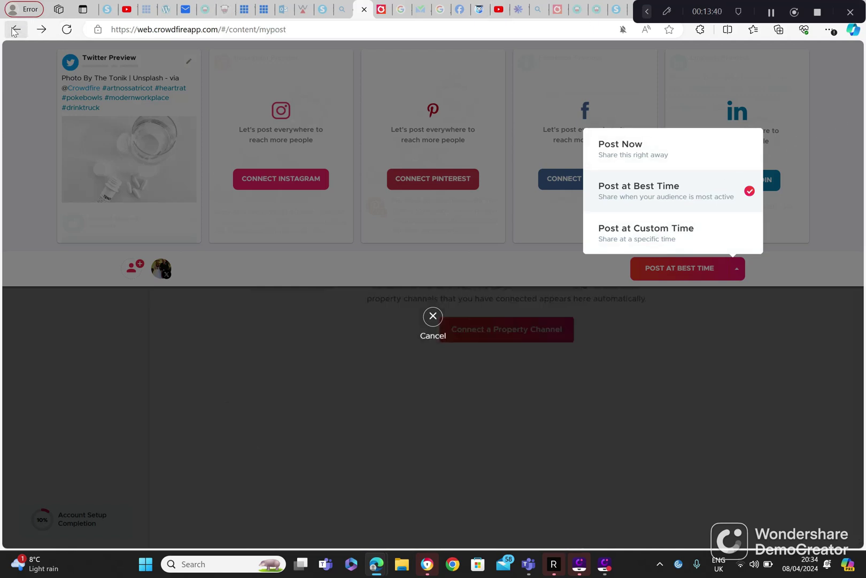
pyautogui.click(41, 29)
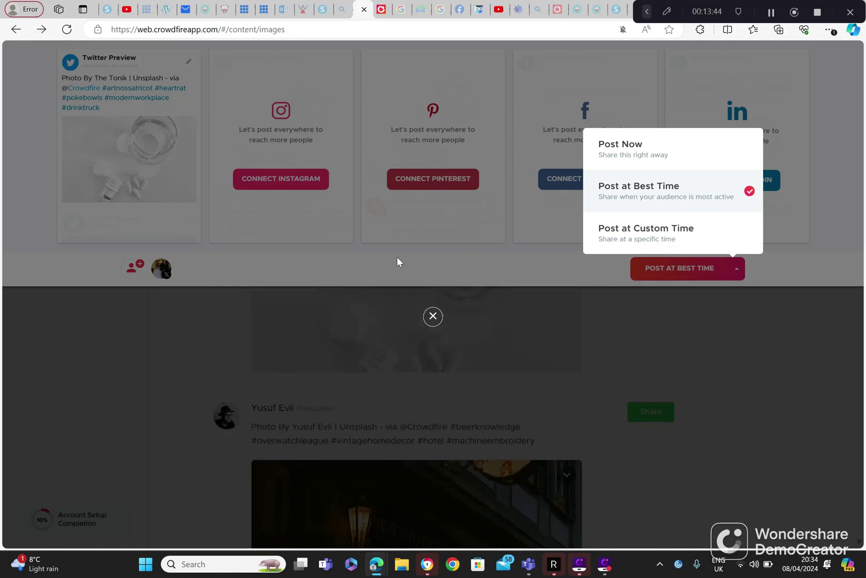
pyautogui.click(677, 371)
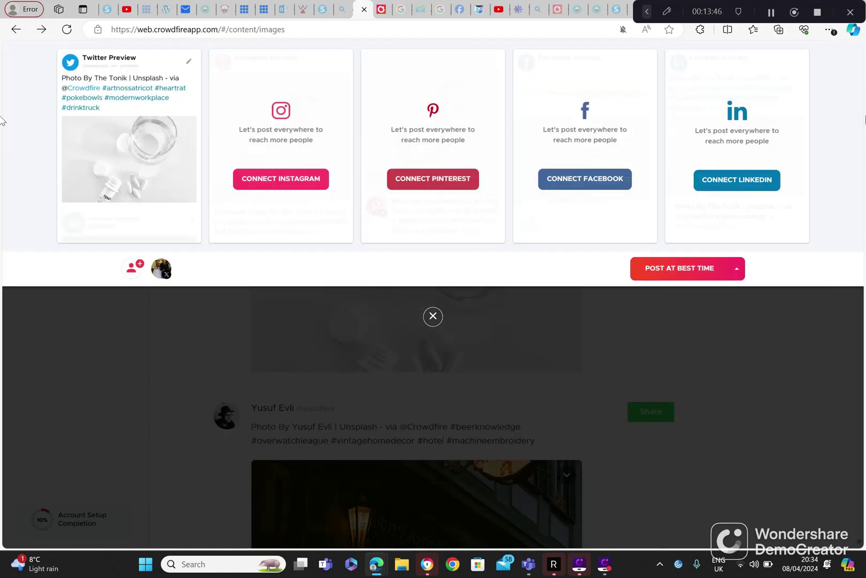
pyautogui.click(434, 321)
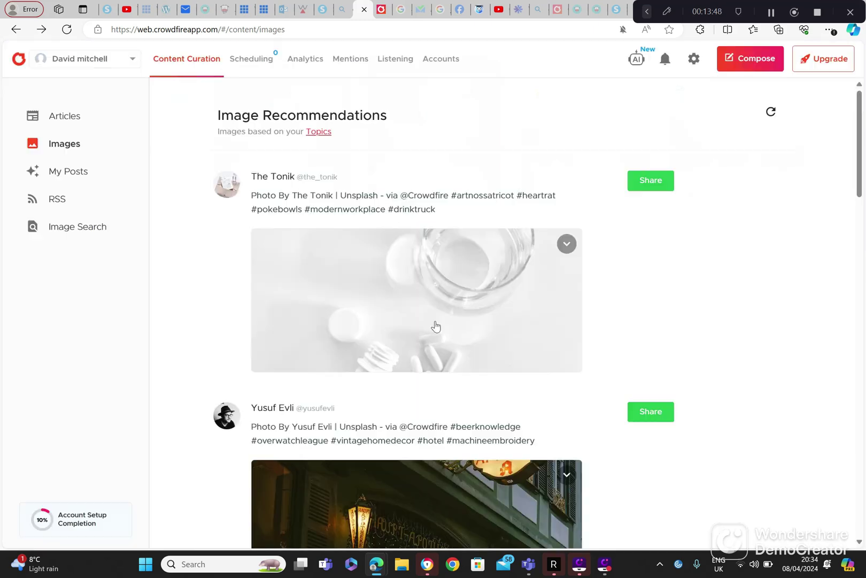
# Step: View the My Posts, RSS and Image Search pages of Content Curation
pyautogui.click(76, 170)
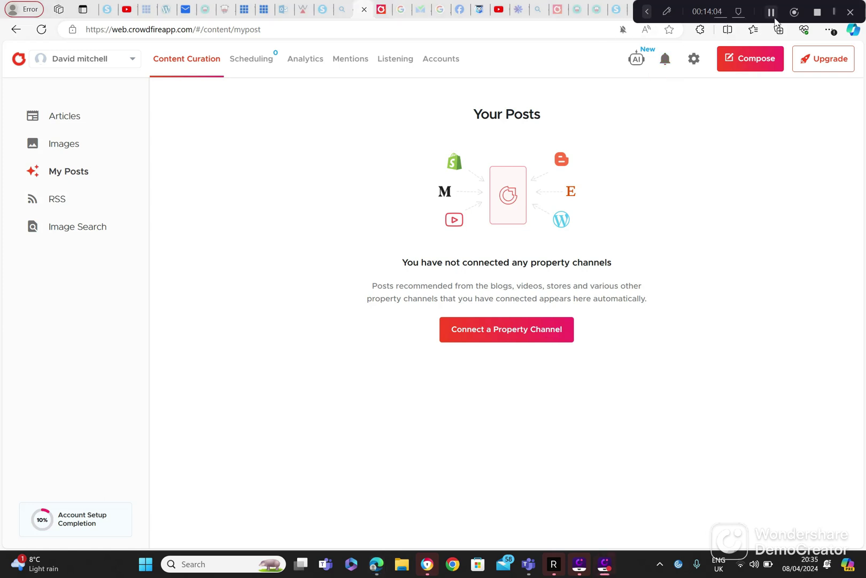
pyautogui.click(49, 204)
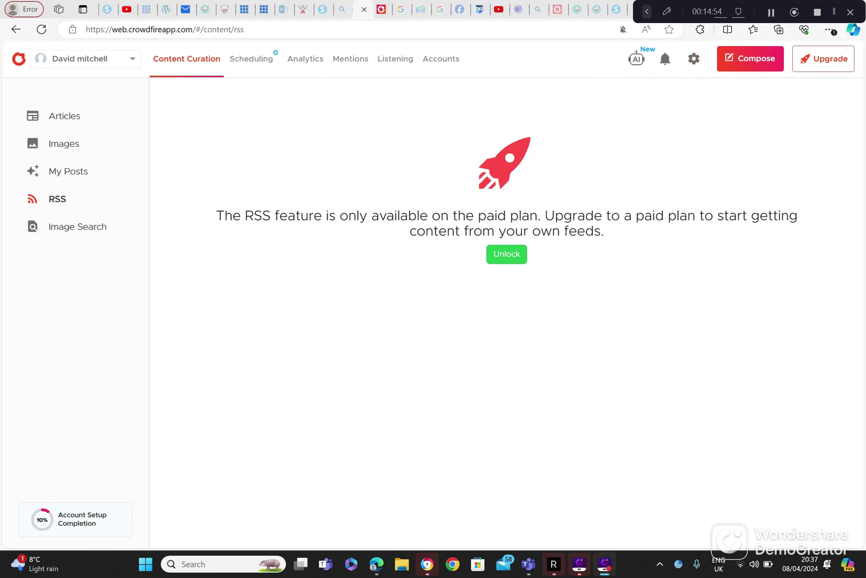
pyautogui.click(99, 229)
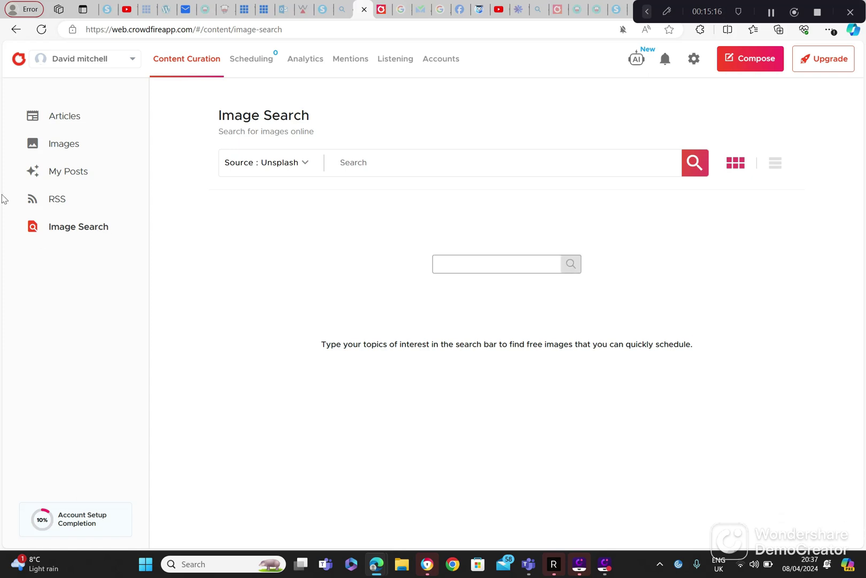
# Step: Check the image source choices, search Unsplash for "make money online", and look through the resulting images
pyautogui.click(300, 169)
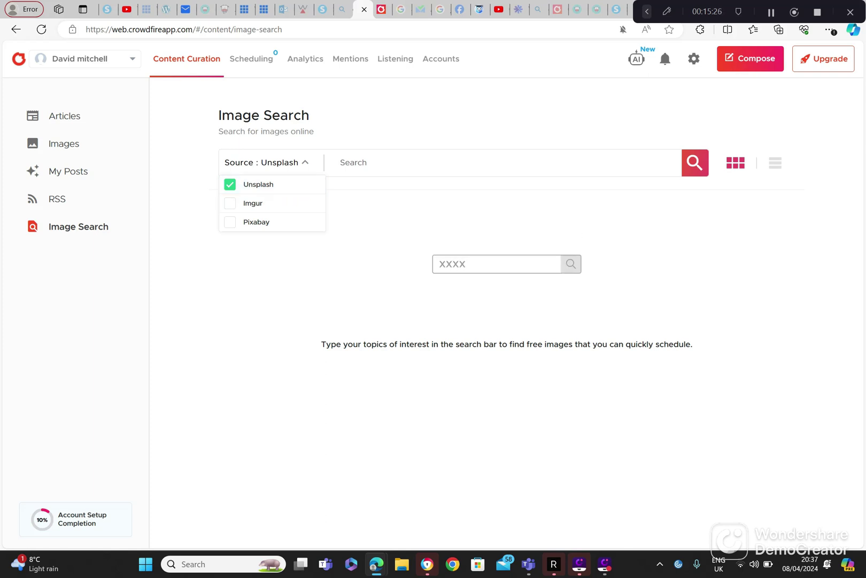
pyautogui.click(353, 163)
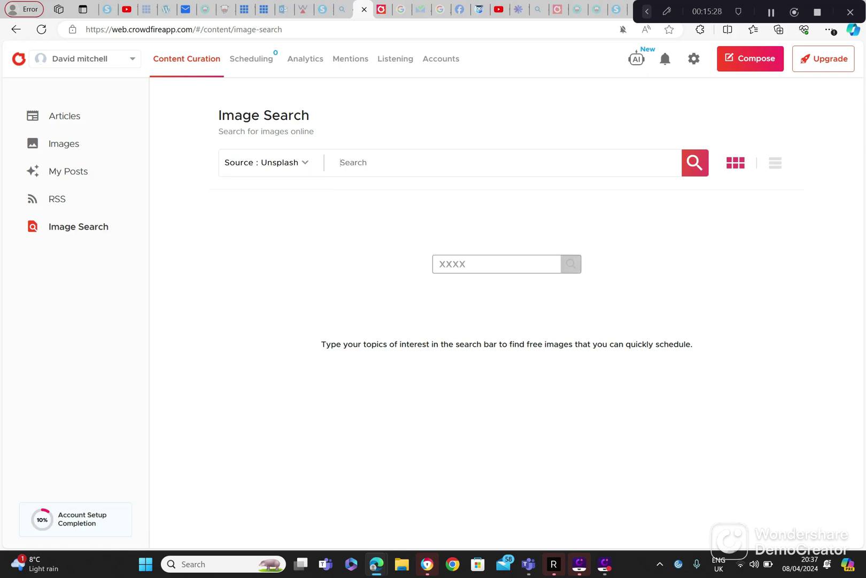
pyautogui.write('make mone')
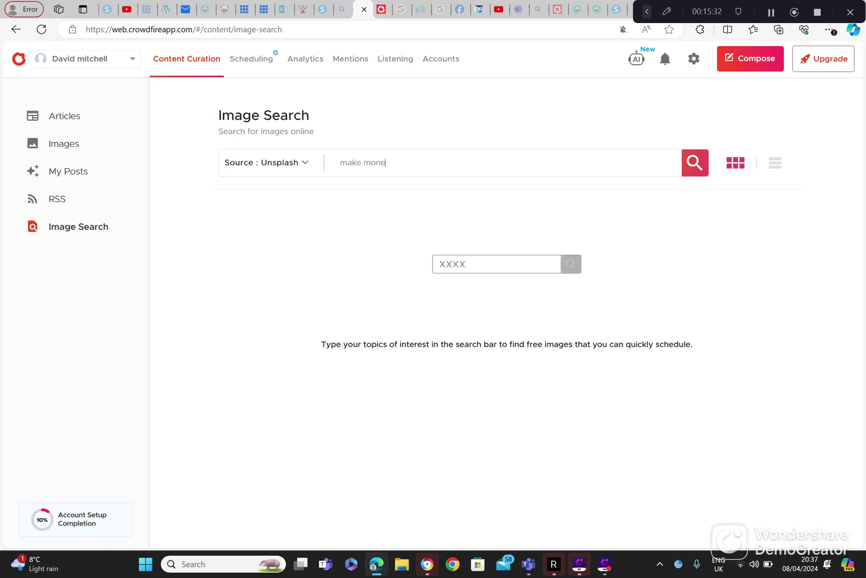
pyautogui.write('y online')
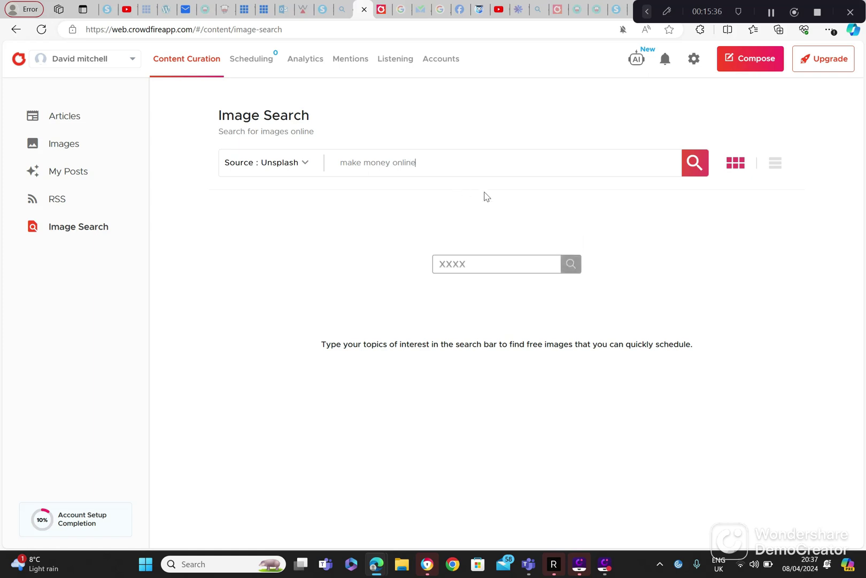
pyautogui.click(698, 168)
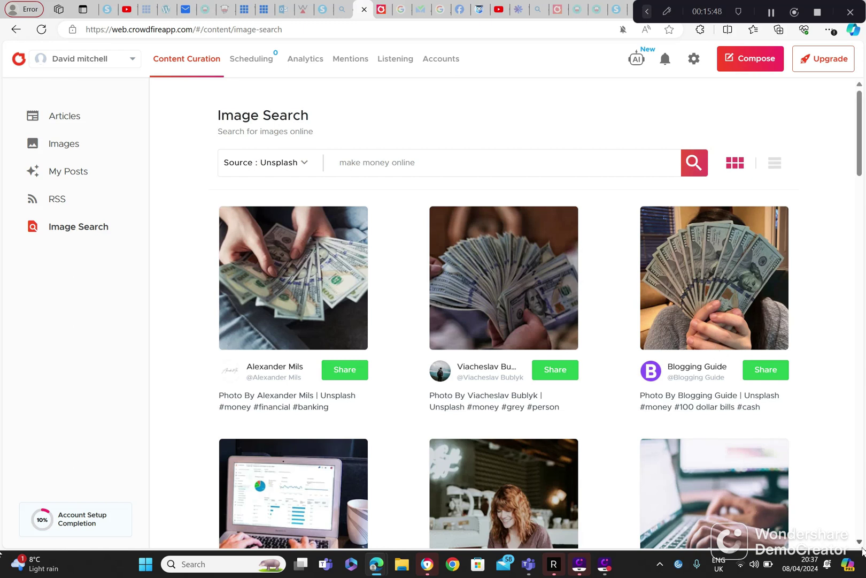
pyautogui.scroll(-2, 860, 541)
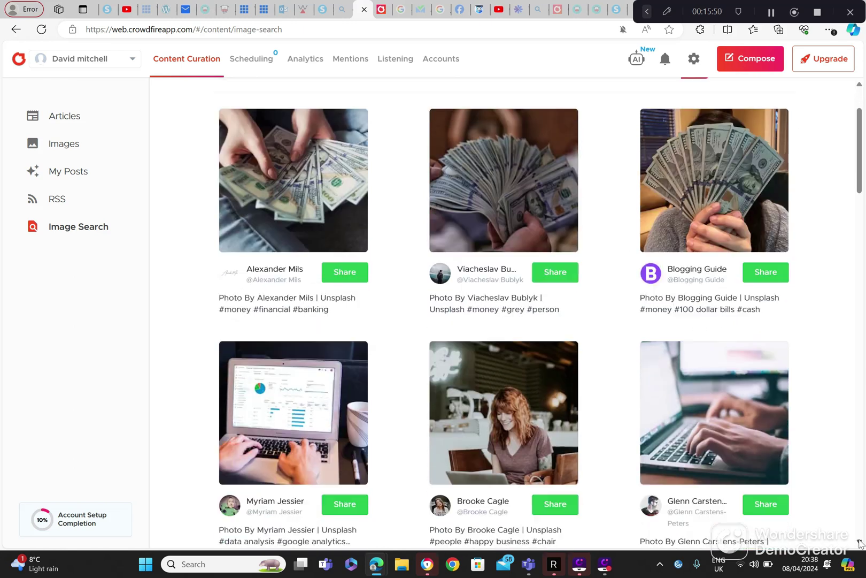
pyautogui.scroll(-1, 860, 541)
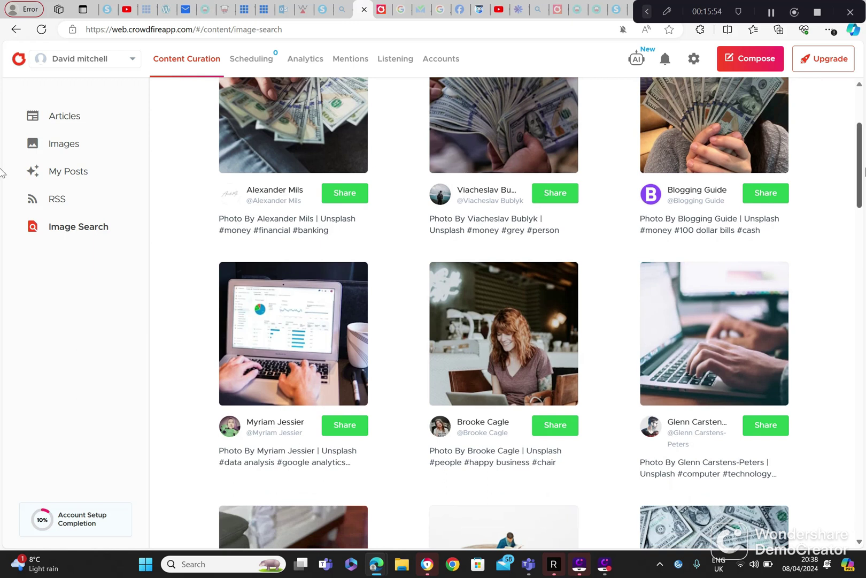
pyautogui.click(860, 104)
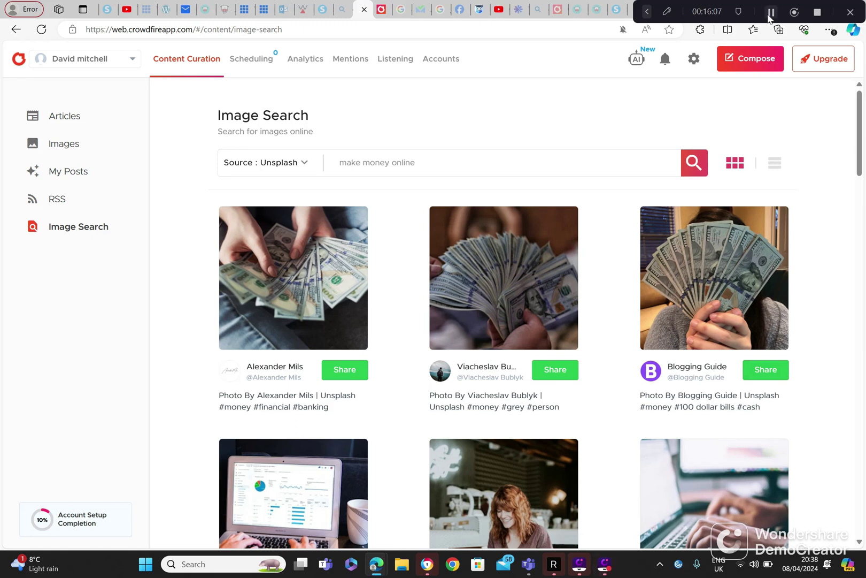
# Step: Revisit the Scheduling page and view the Overview, Advanced and Competitor pages of Analytics
pyautogui.click(242, 70)
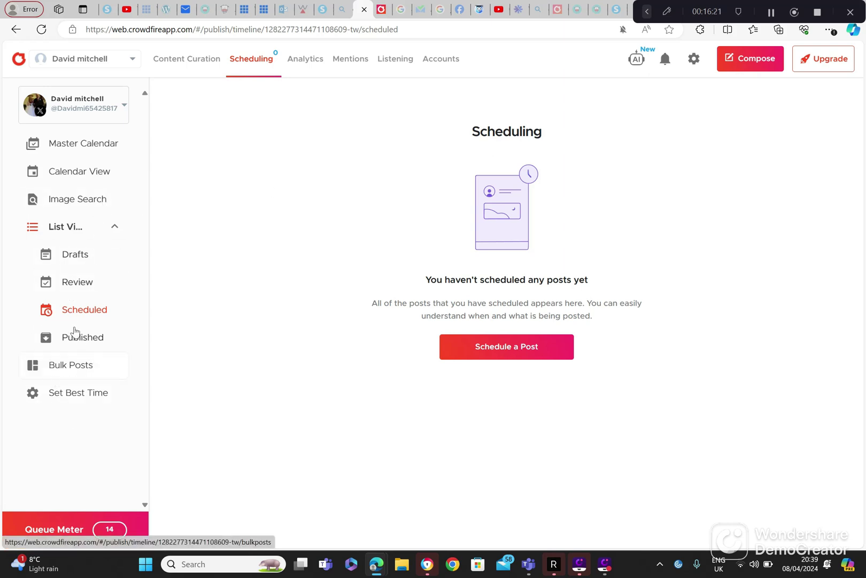
pyautogui.click(306, 60)
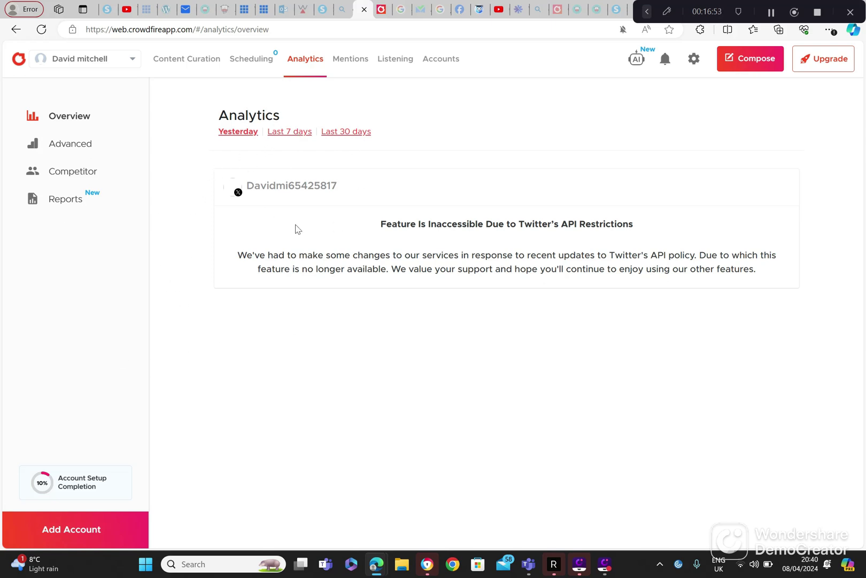
pyautogui.click(78, 151)
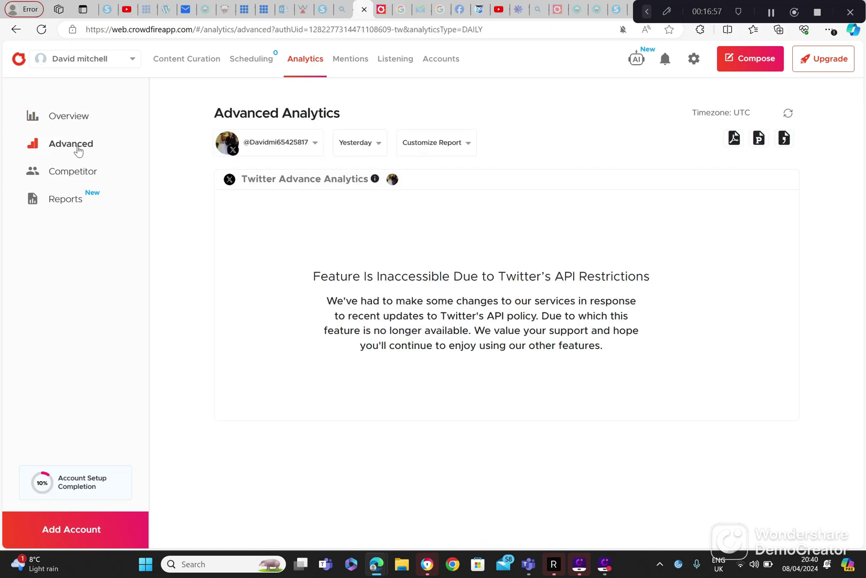
pyautogui.click(75, 175)
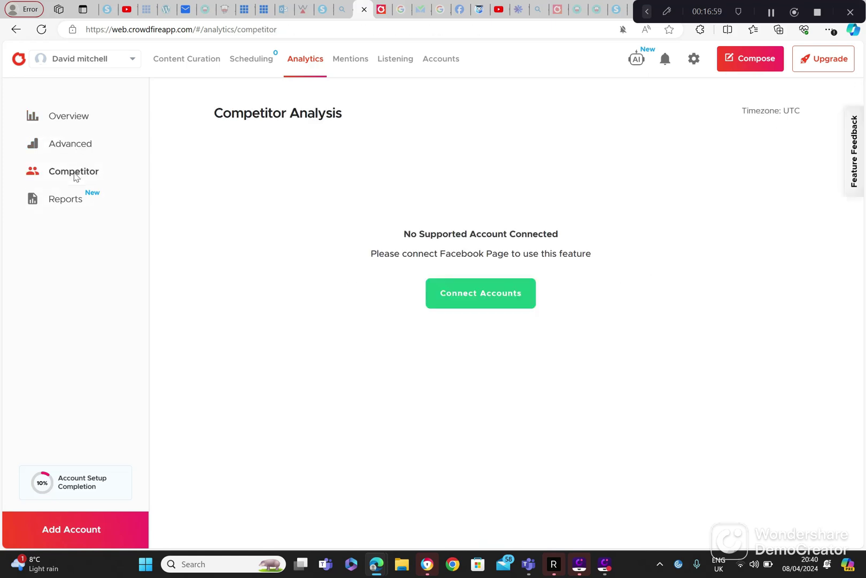
pyautogui.click(73, 123)
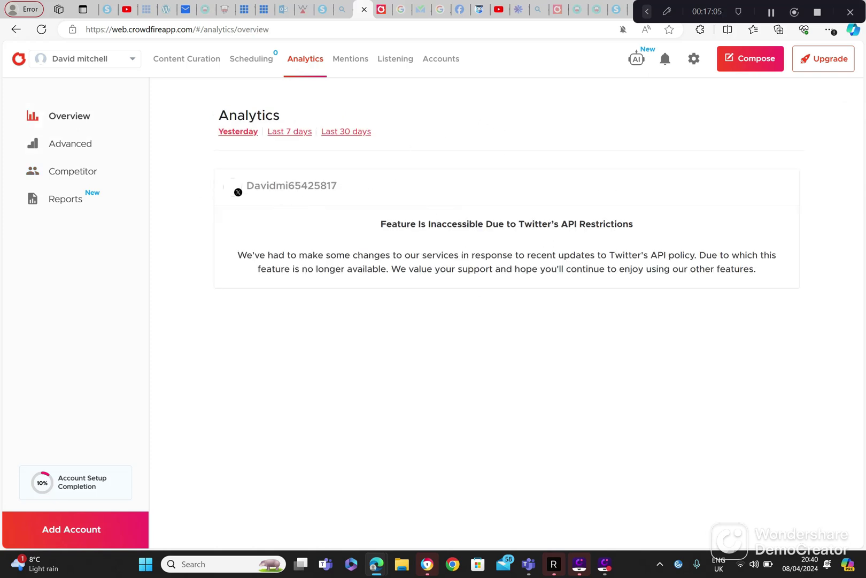
# Step: Examine the date range and Customize Report choices in Advanced Analytics, and view the Competitor and Reports pages
pyautogui.click(82, 152)
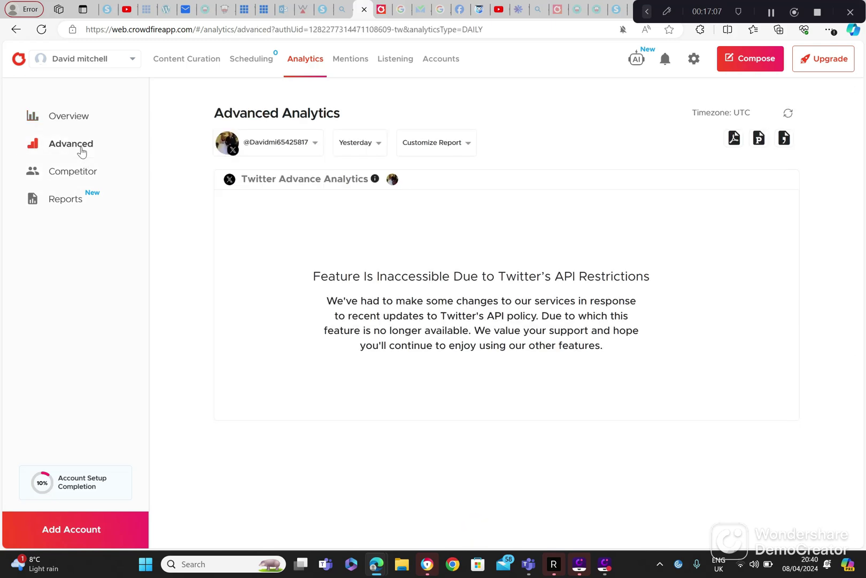
pyautogui.click(378, 149)
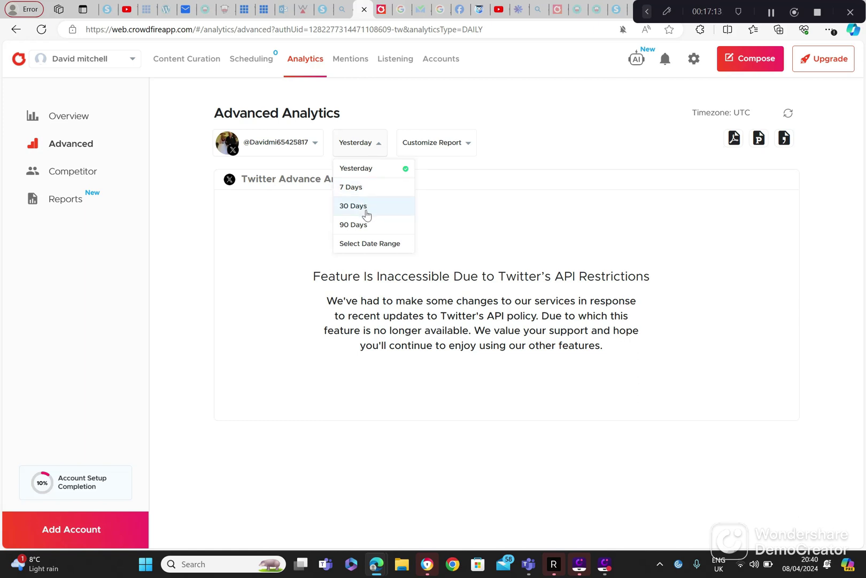
pyautogui.click(440, 153)
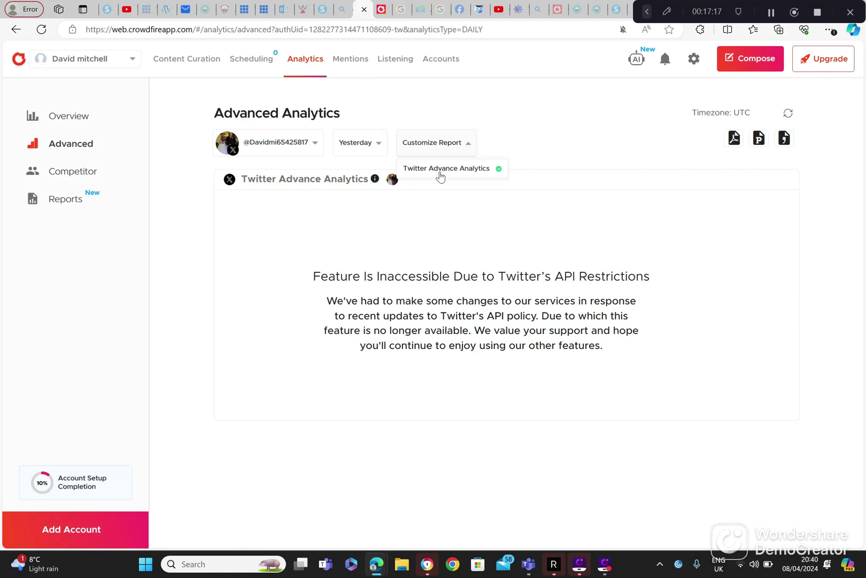
pyautogui.click(92, 175)
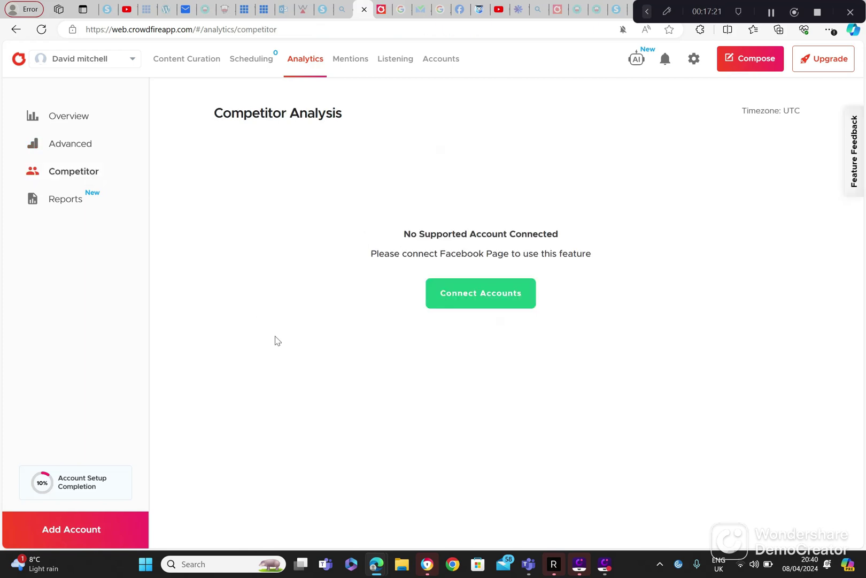
pyautogui.click(65, 208)
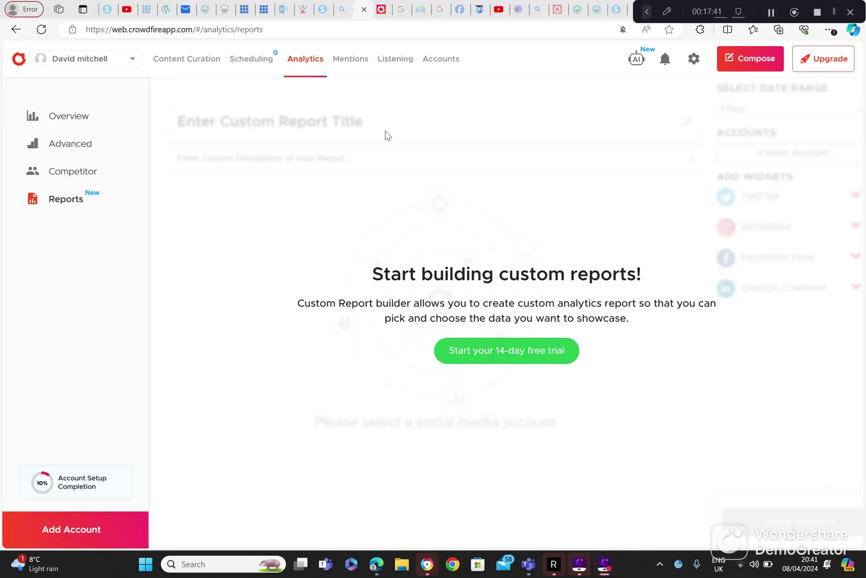
# Step: Open Mentions and go through its two-page introduction to reach the Mentions page
pyautogui.click(352, 60)
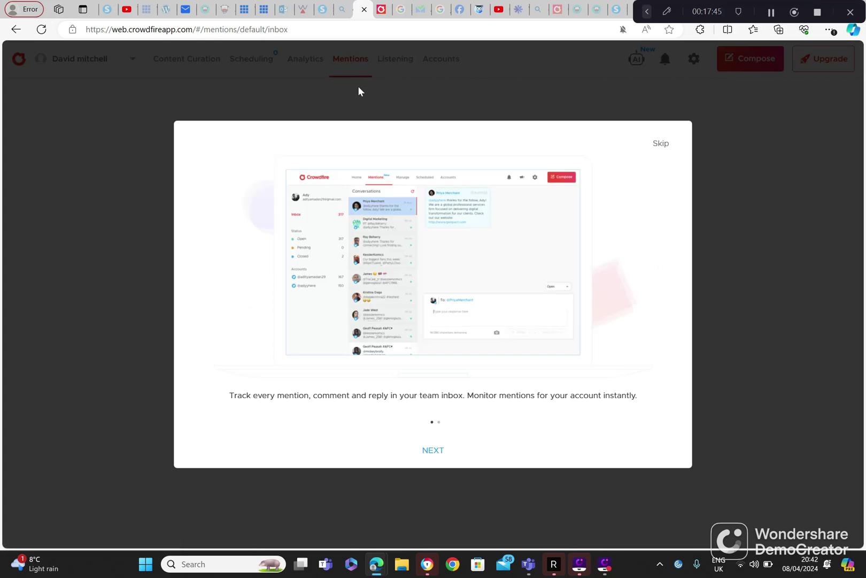
pyautogui.click(436, 456)
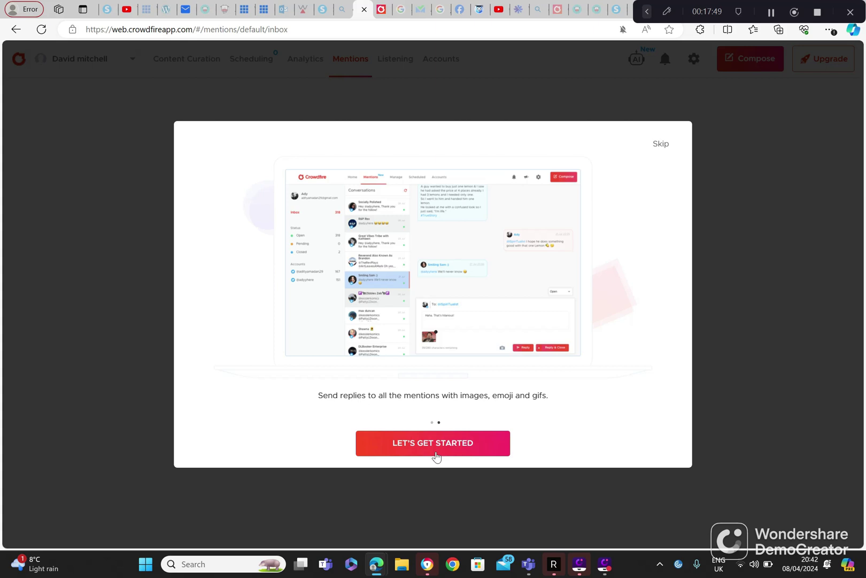
pyautogui.click(436, 455)
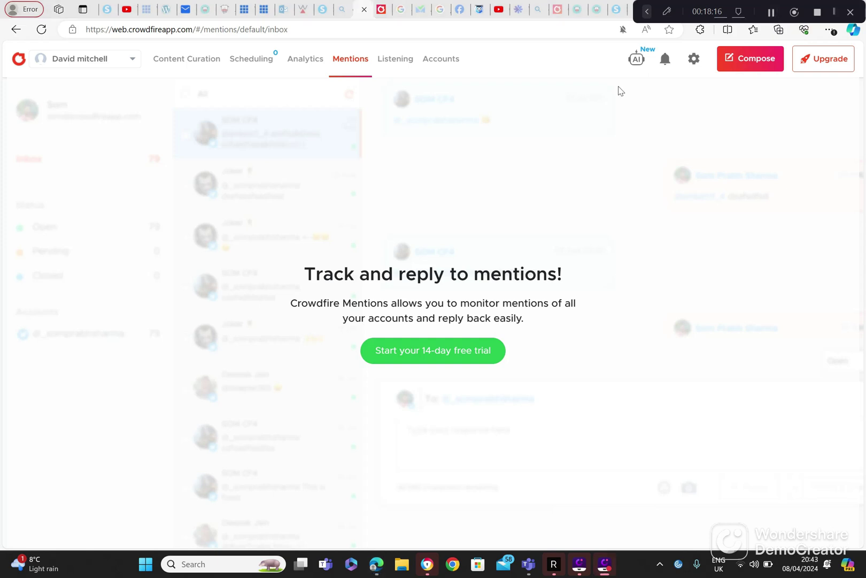
# Step: View the account's profile settings and the notifications page
pyautogui.click(690, 66)
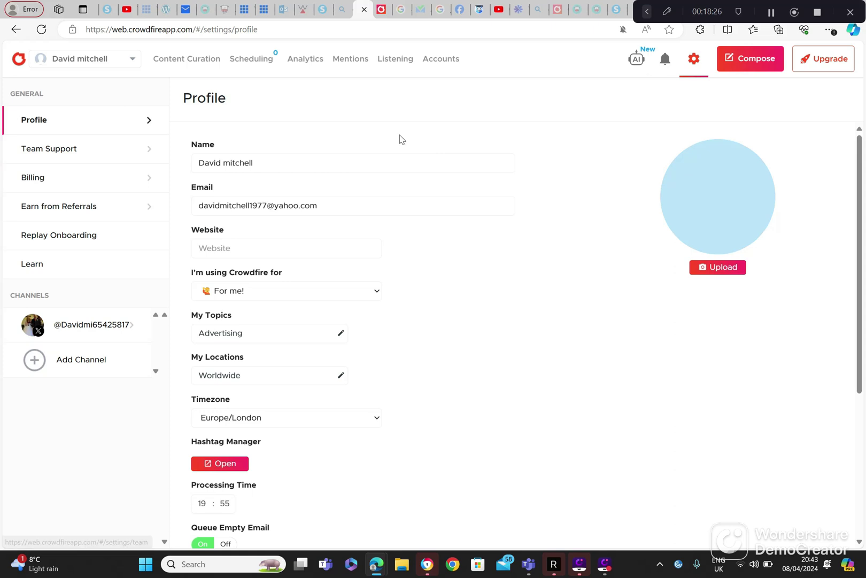
pyautogui.click(666, 60)
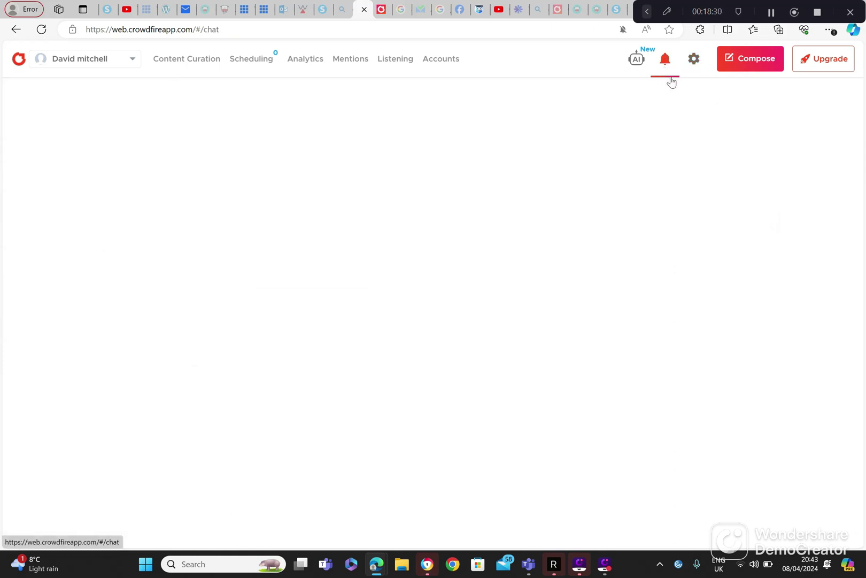
# Step: Open the FirebotX caption writer, dismiss its Categories form without saving, and return to Crowdfire's main pages to view Listening
pyautogui.click(639, 59)
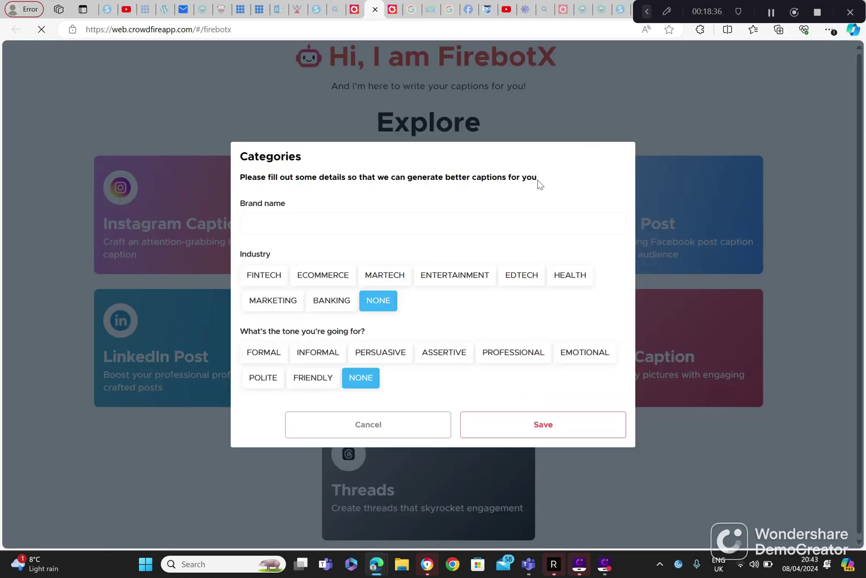
pyautogui.click(408, 424)
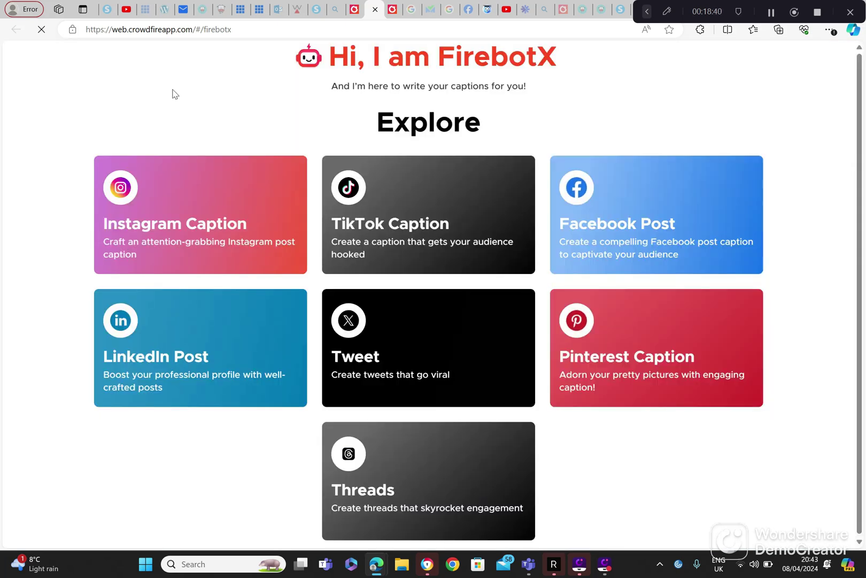
pyautogui.click(43, 30)
pyautogui.click(41, 29)
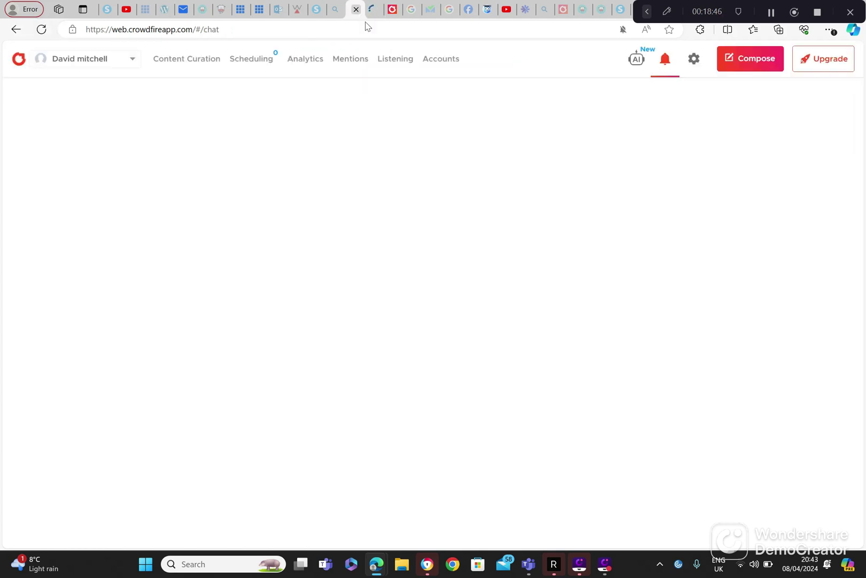
pyautogui.click(403, 62)
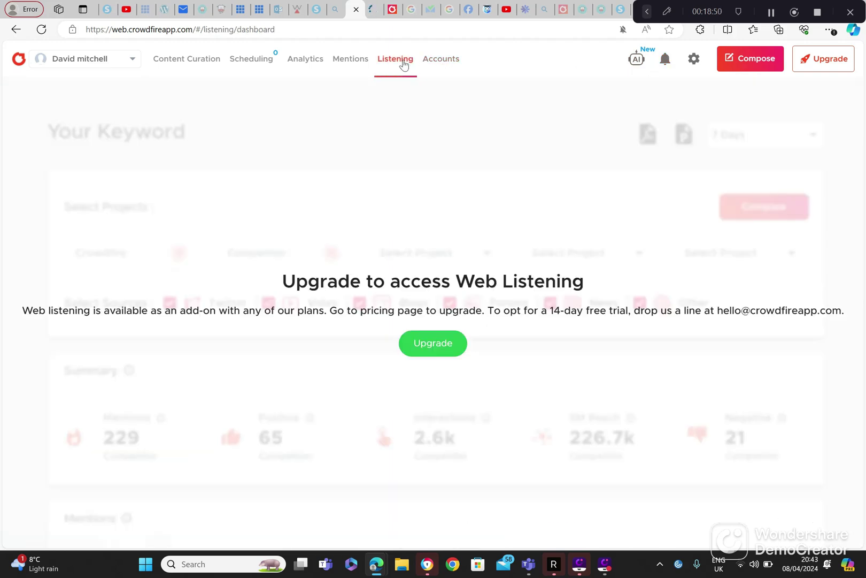